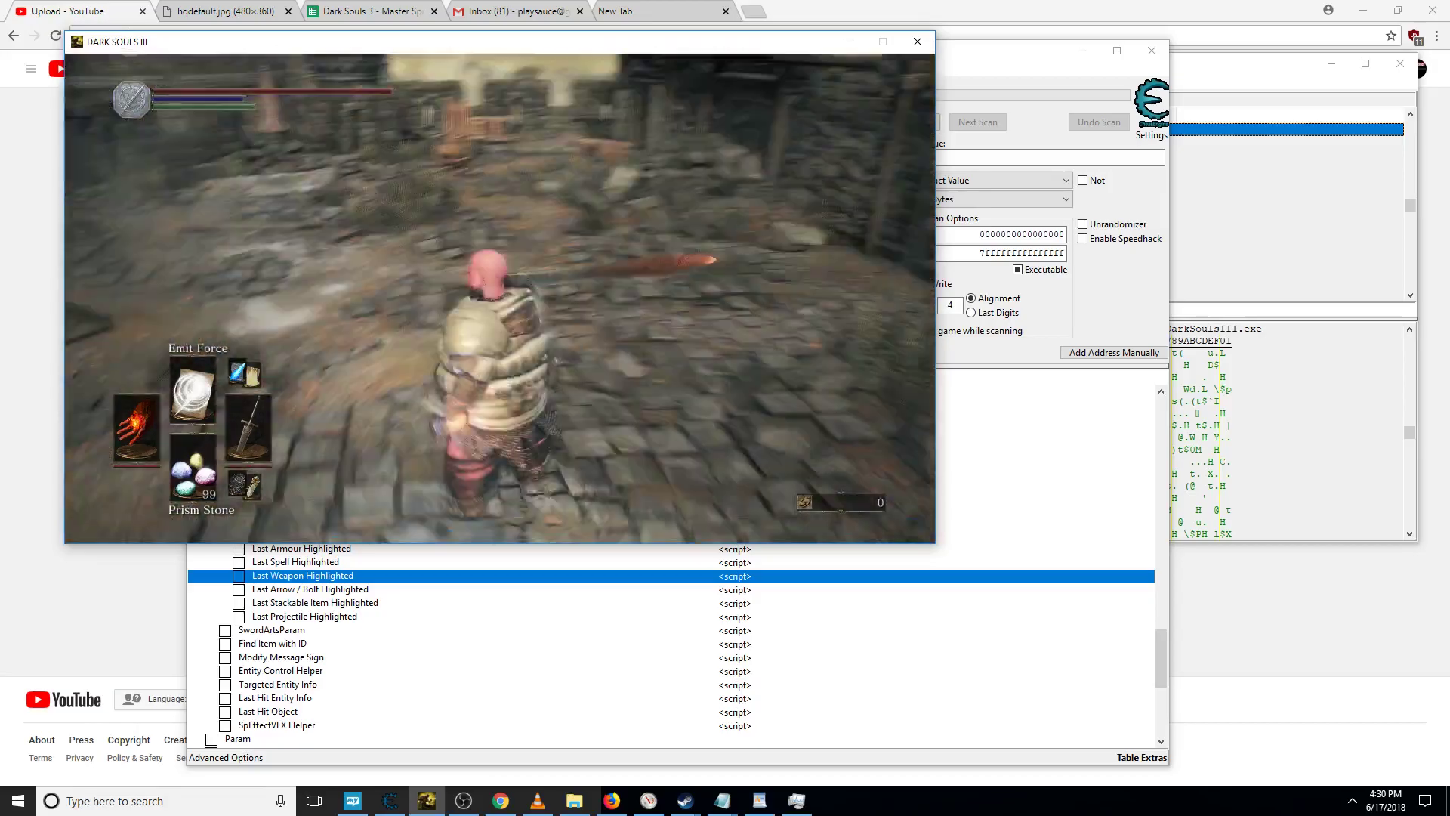
Swap the left hand to the shield, then activate the Last Weapon Highlighted script
{"action": "key", "text": "Left"}
{"action": "key", "text": "w"}
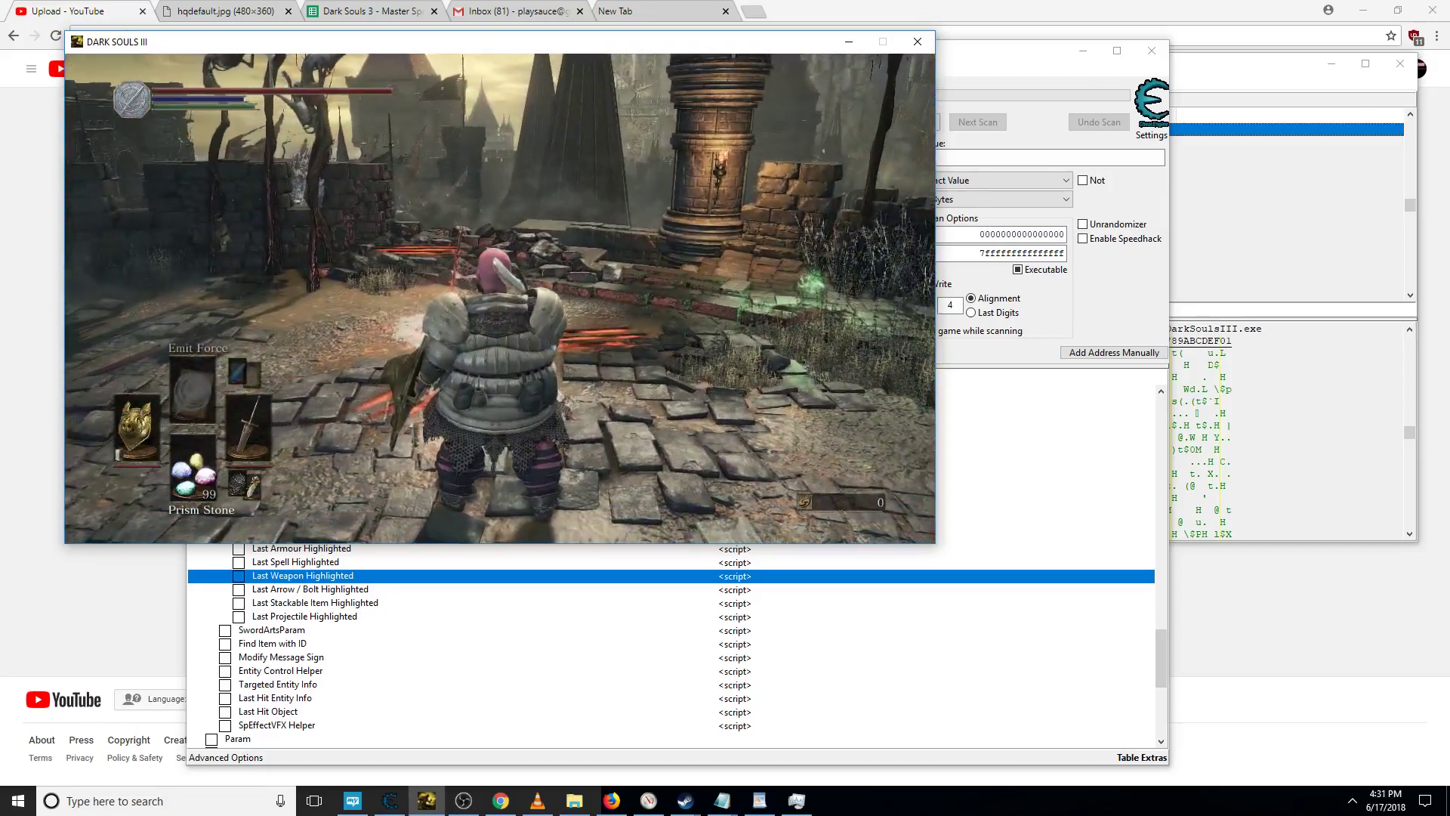
{"action": "key", "text": "super"}
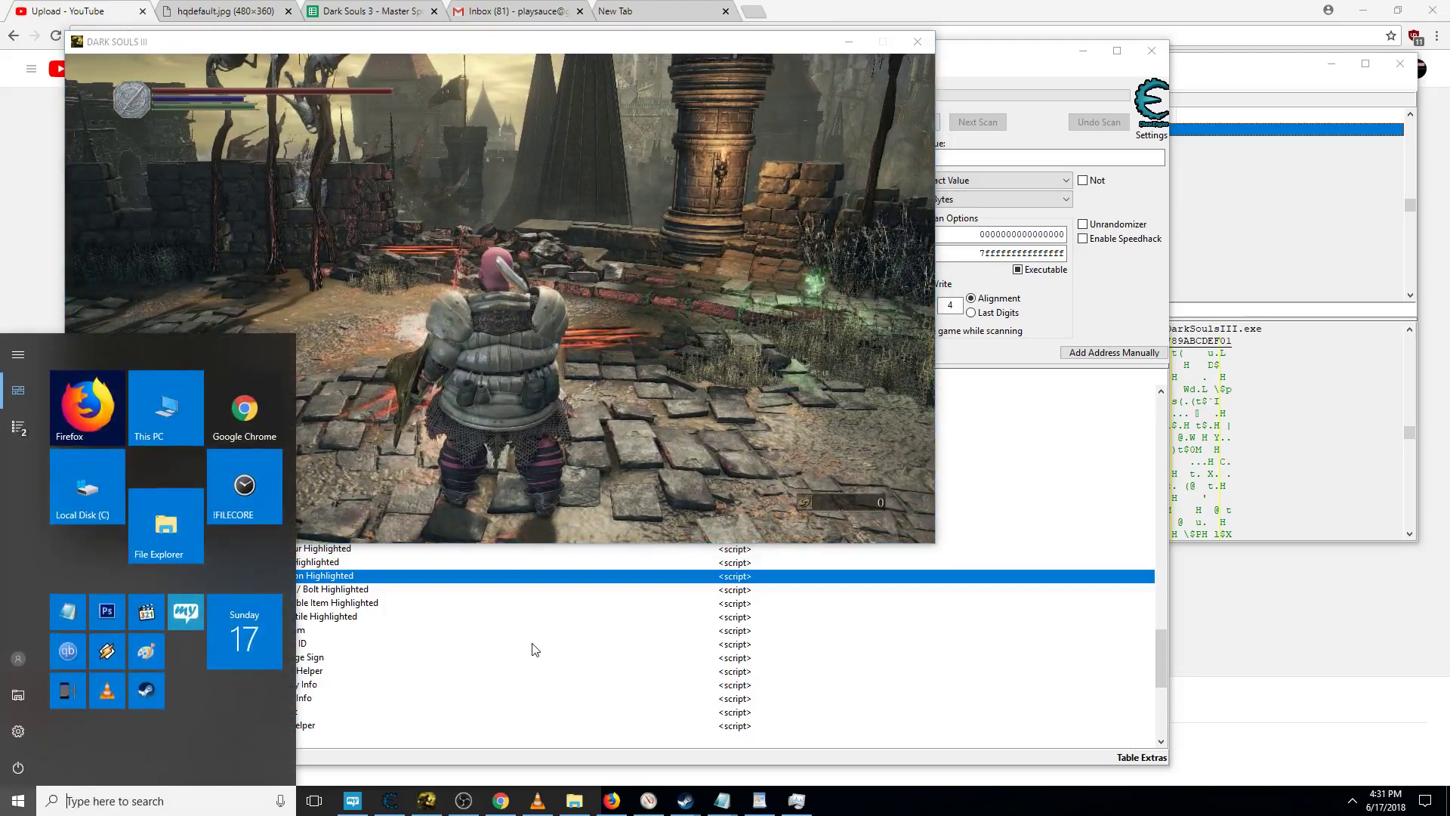
{"action": "left_click", "coordinate": [538, 648]}
{"action": "left_click", "coordinate": [301, 577]}
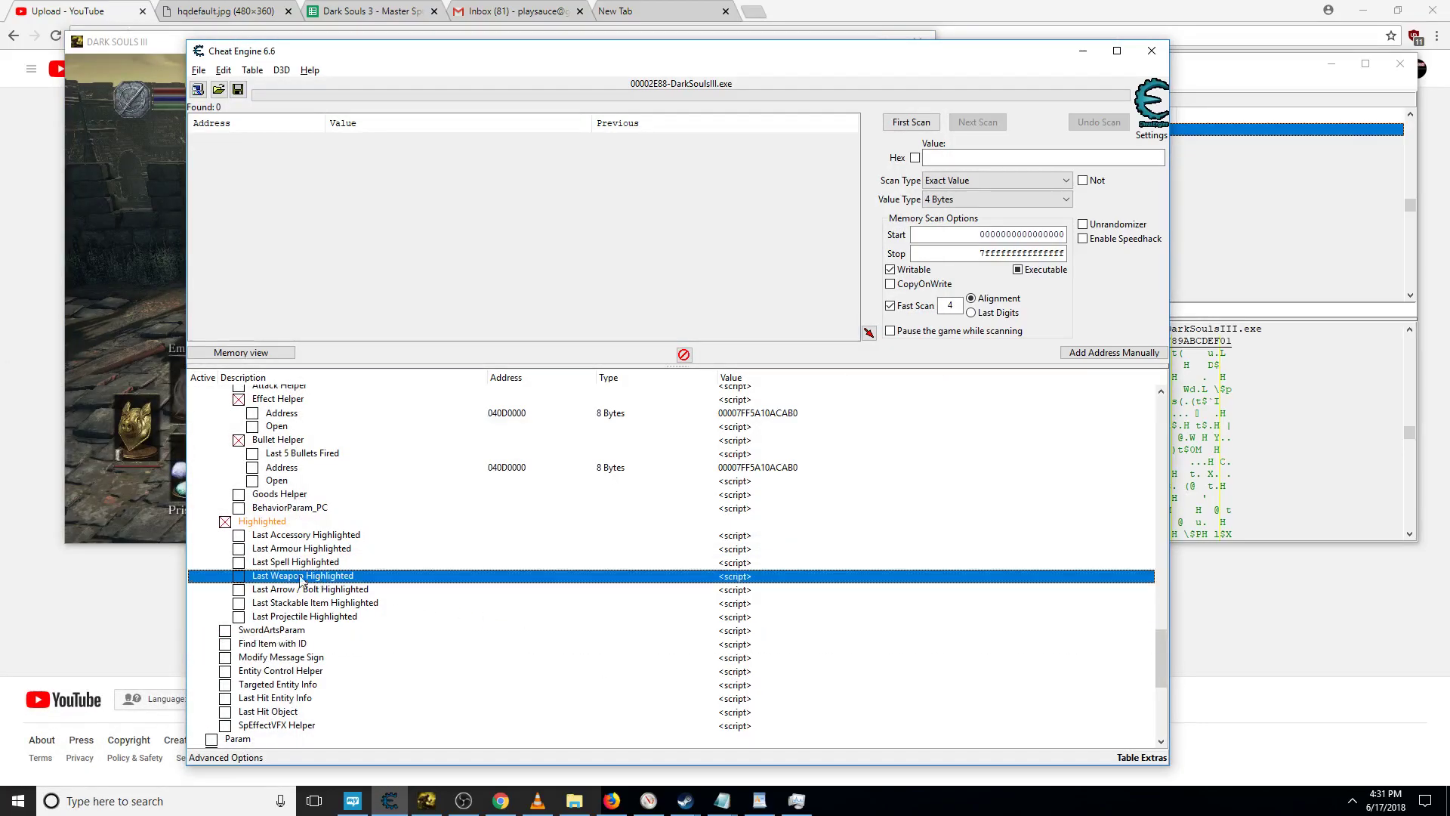
{"action": "left_click", "coordinate": [239, 576]}
Highlight Right Hand Weapon 2 in the in-game Equipment menu so its data loads
{"action": "key", "text": "alt+Tab"}
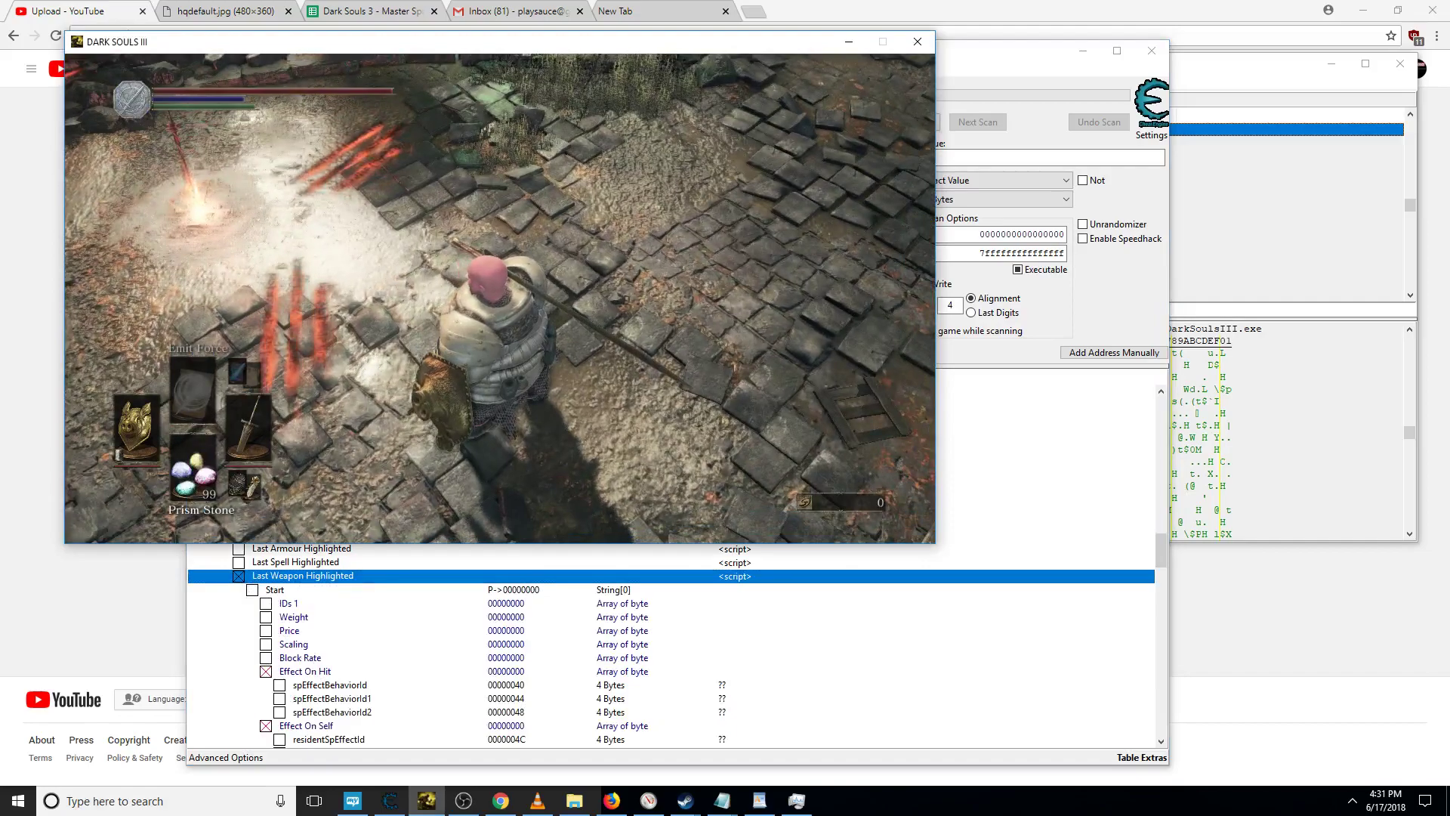
{"action": "key", "text": "Escape"}
{"action": "key", "text": "Return"}
{"action": "key", "text": "Right"}
{"action": "key", "text": "Escape"}
{"action": "key", "text": "super"}
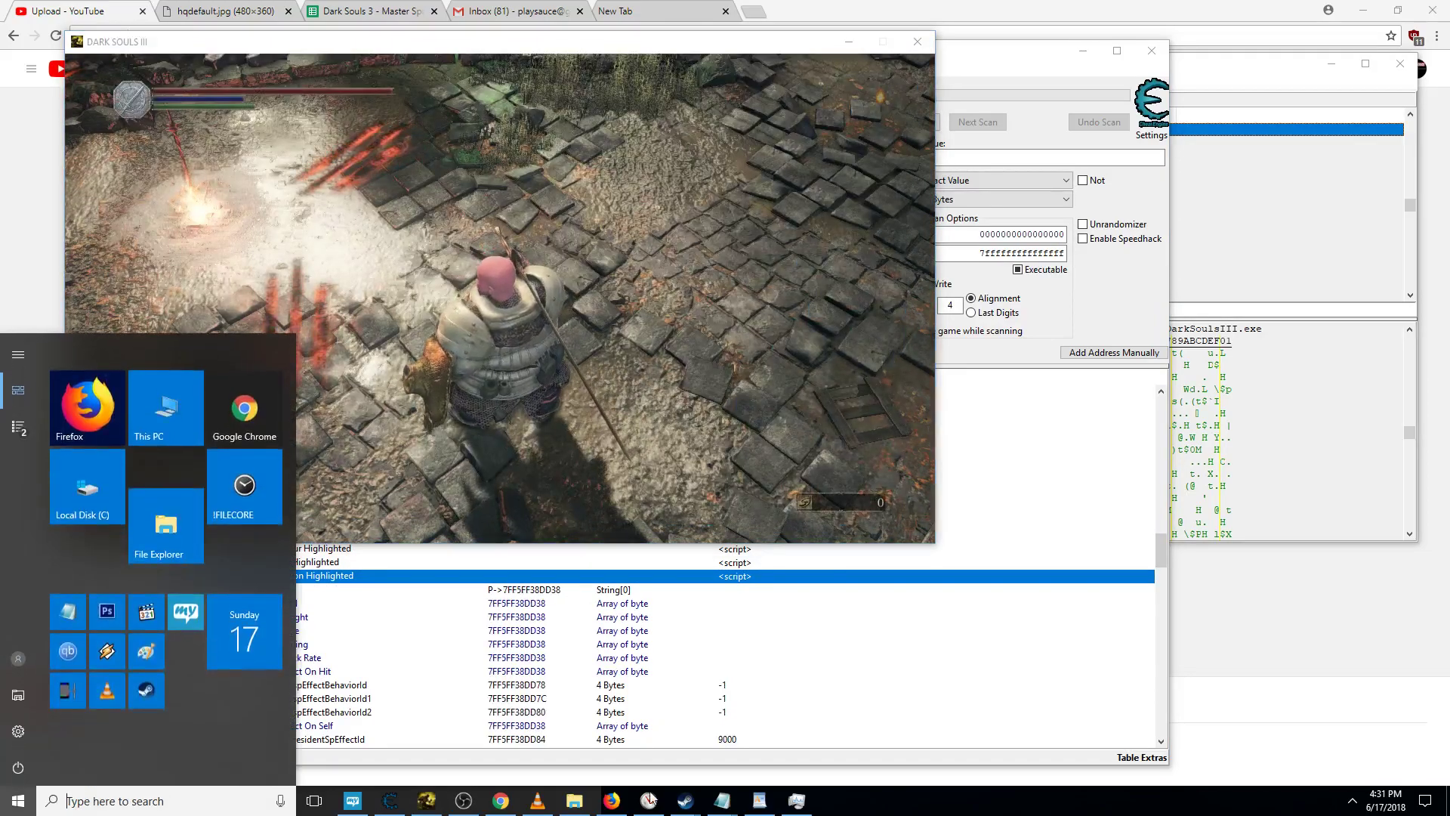
{"action": "left_click", "coordinate": [445, 657]}
{"action": "scroll", "coordinate": [445, 661], "scroll_direction": "down", "scroll_amount": 7}
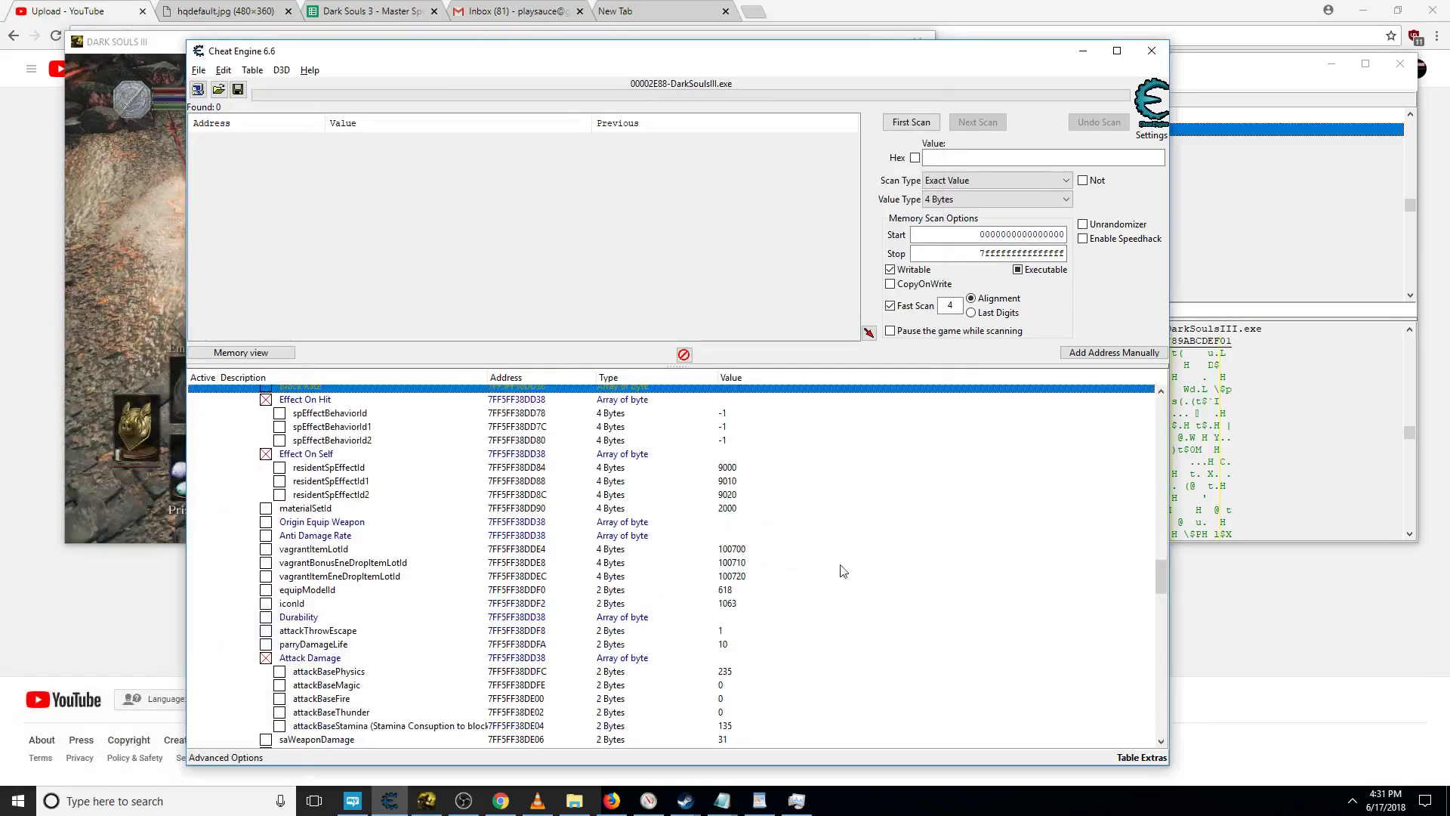
{"action": "scroll", "coordinate": [401, 618], "scroll_direction": "down", "scroll_amount": 6}
{"action": "scroll", "coordinate": [389, 507], "scroll_direction": "down", "scroll_amount": 6}
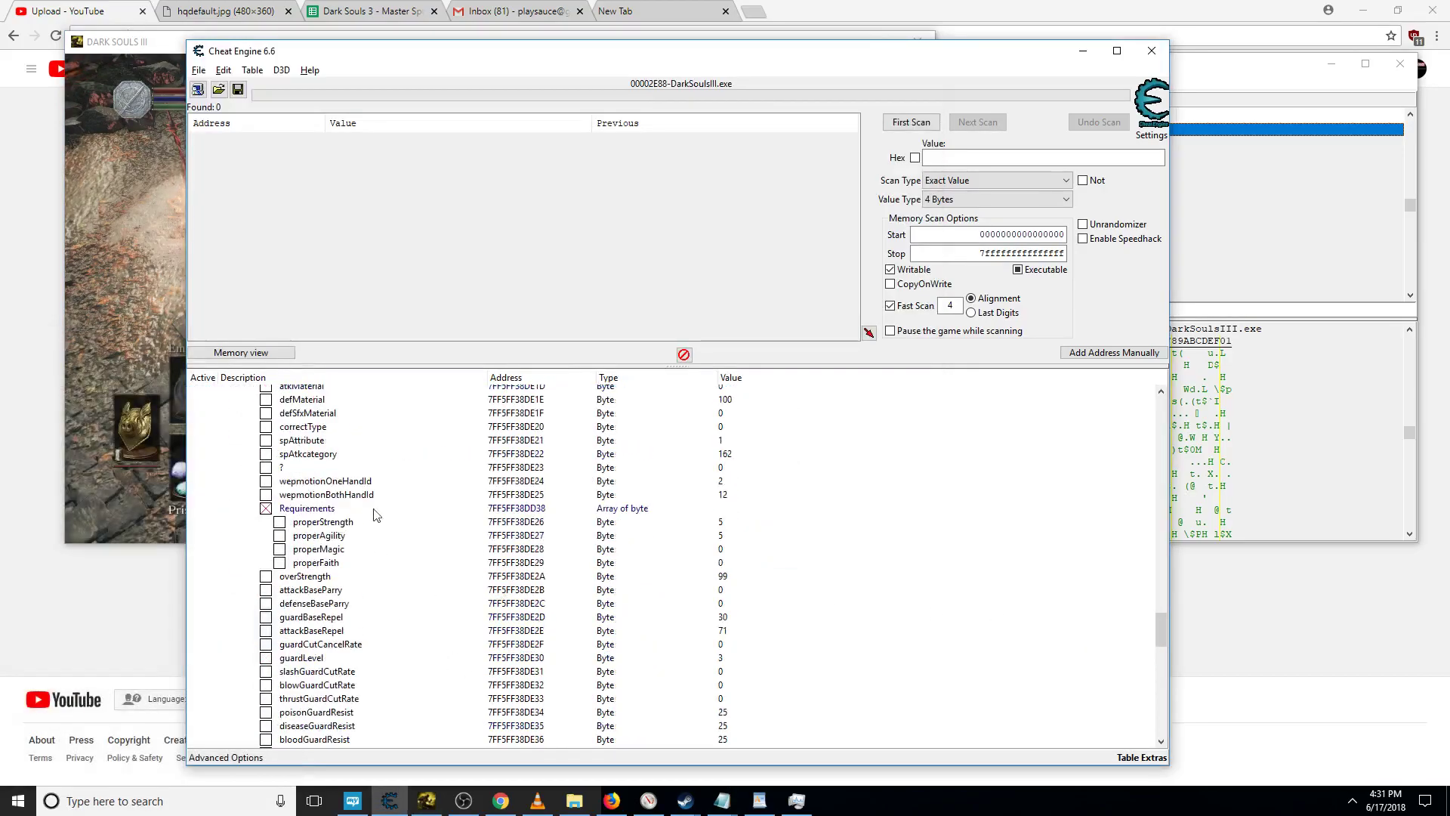
{"action": "left_click", "coordinate": [335, 536]}
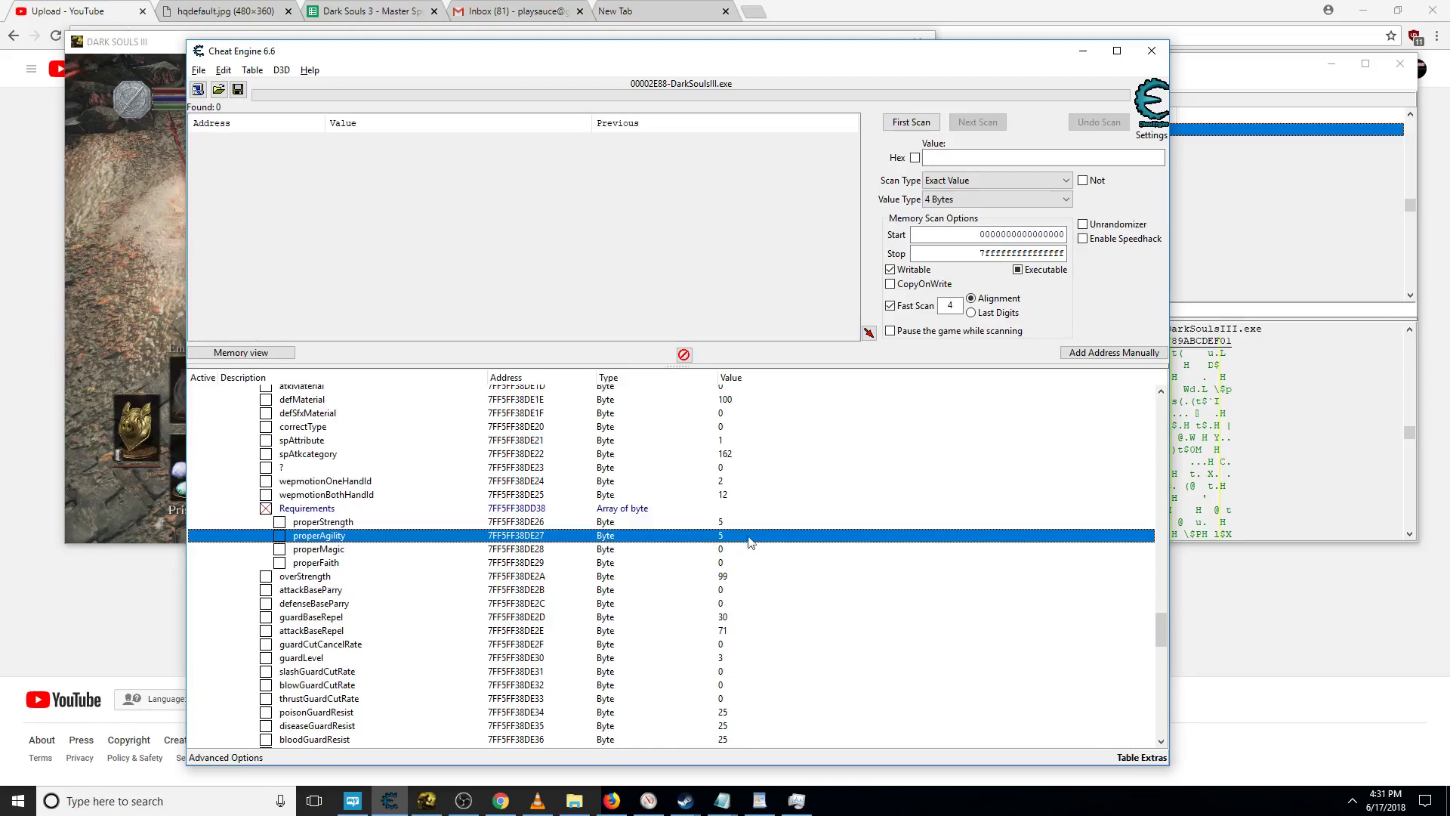
{"action": "scroll", "coordinate": [665, 540], "scroll_direction": "up", "scroll_amount": 7}
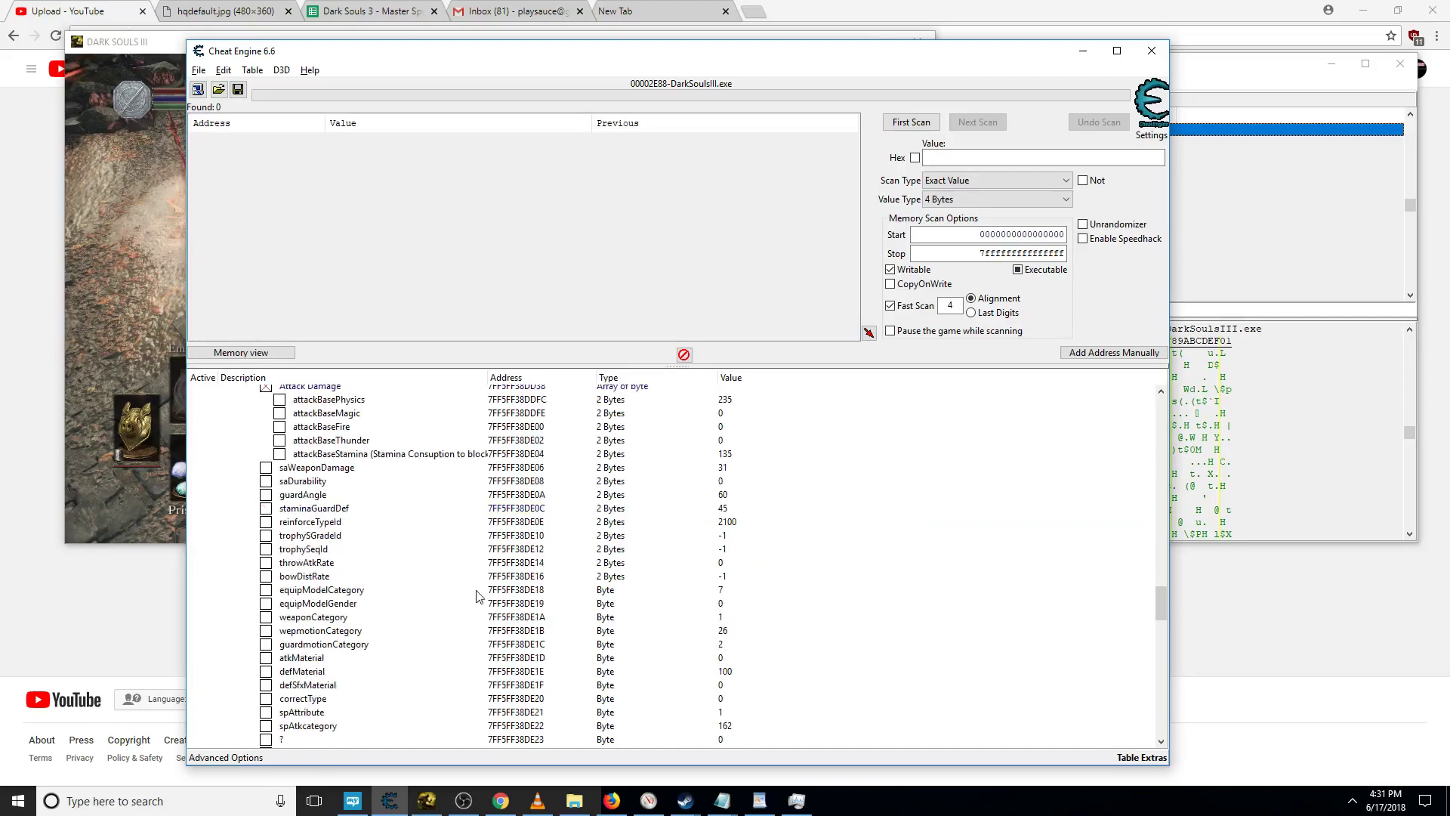
{"action": "left_click", "coordinate": [355, 400]}
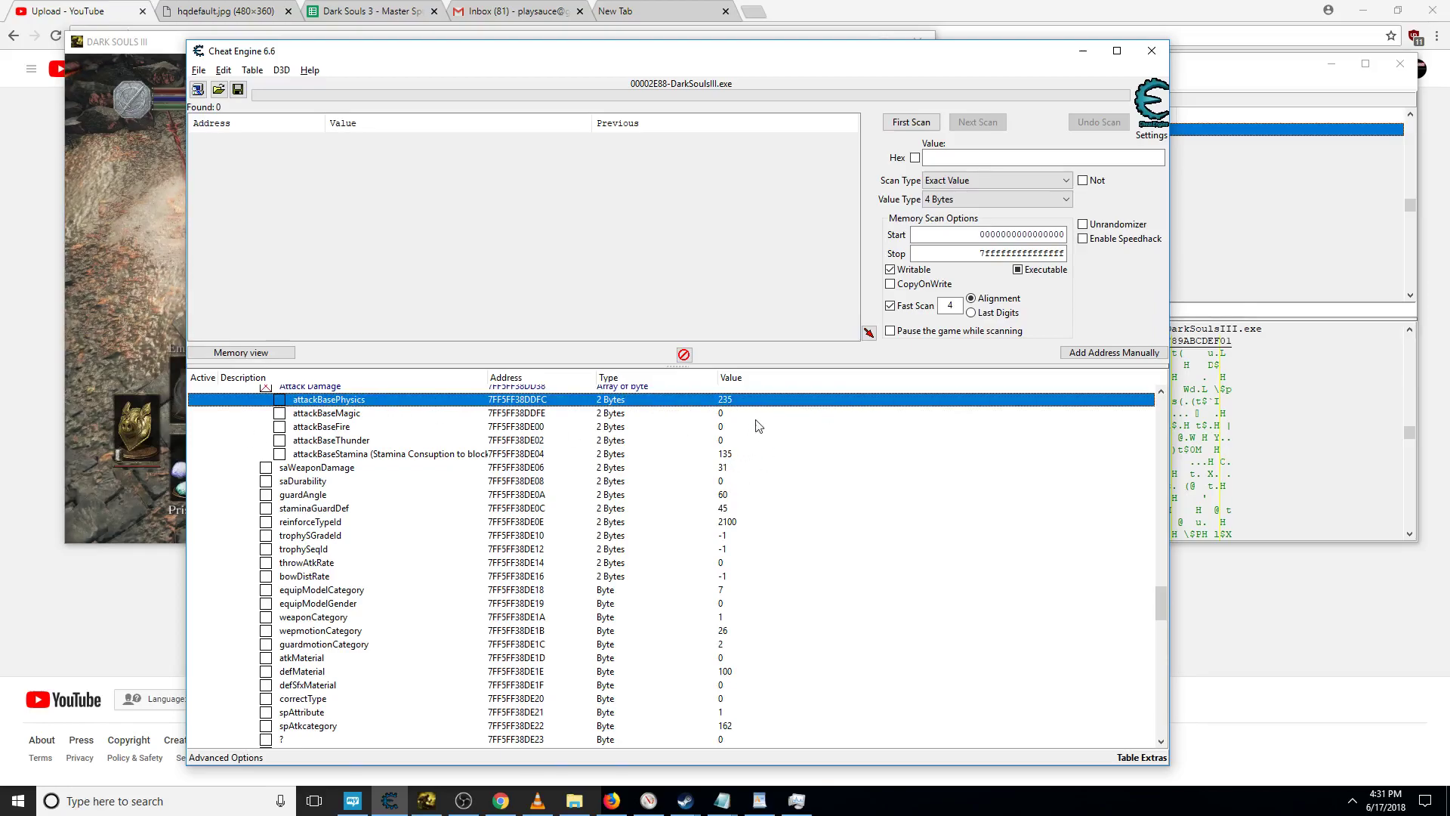
{"action": "left_click", "coordinate": [740, 457]}
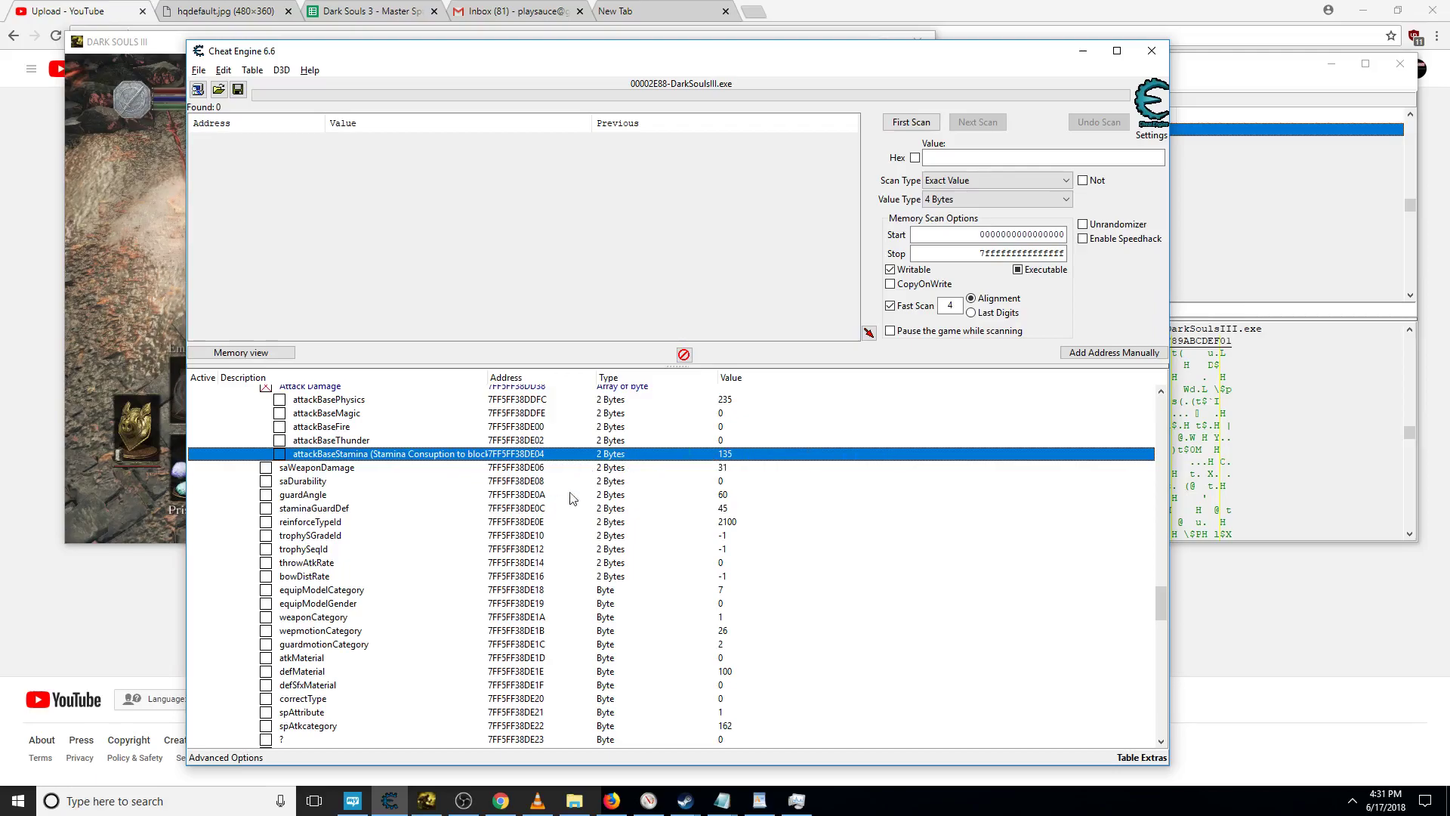
{"action": "scroll", "coordinate": [351, 486], "scroll_direction": "up", "scroll_amount": 7}
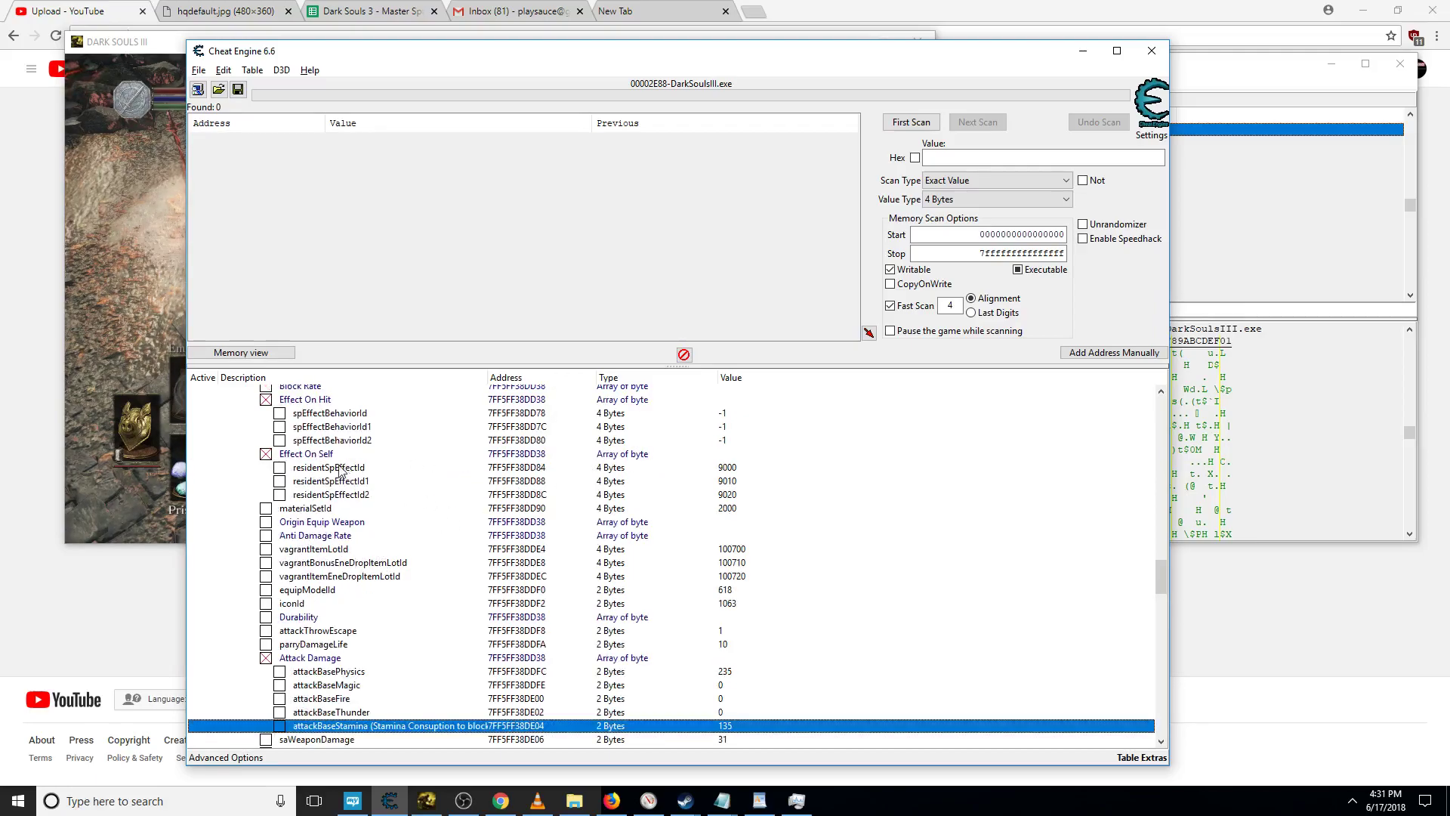
Drag spEffectBehaviorId2 out of the Effect On Hit group
{"action": "left_click", "coordinate": [341, 415]}
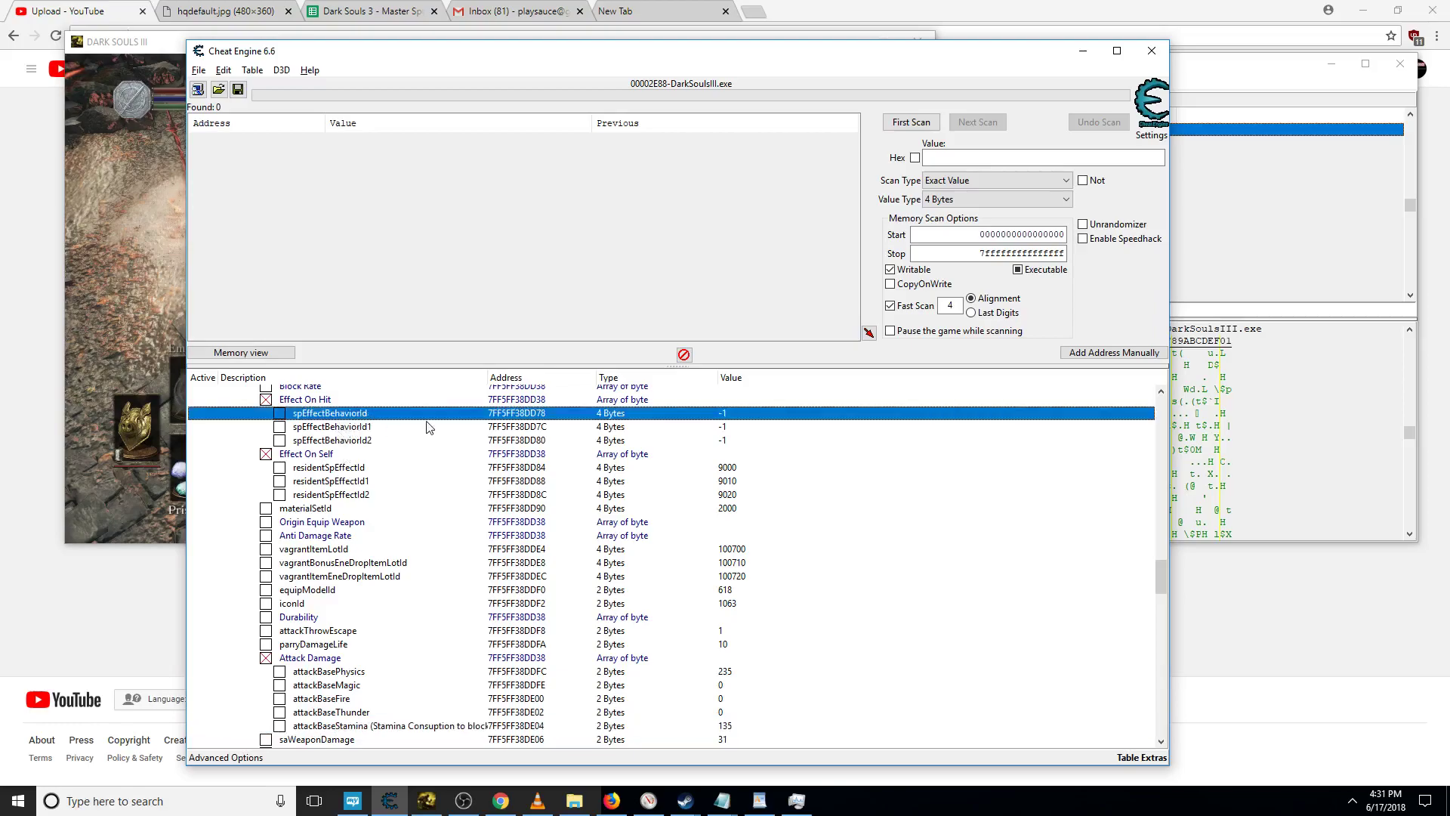
{"action": "left_click", "coordinate": [369, 442]}
{"action": "left_click", "coordinate": [324, 416]}
{"action": "mouse_move", "coordinate": [314, 440]}
{"action": "left_mouse_down"}
{"action": "mouse_move", "coordinate": [314, 466]}
{"action": "mouse_move", "coordinate": [358, 465]}
{"action": "mouse_move", "coordinate": [319, 443]}
{"action": "left_mouse_up"}
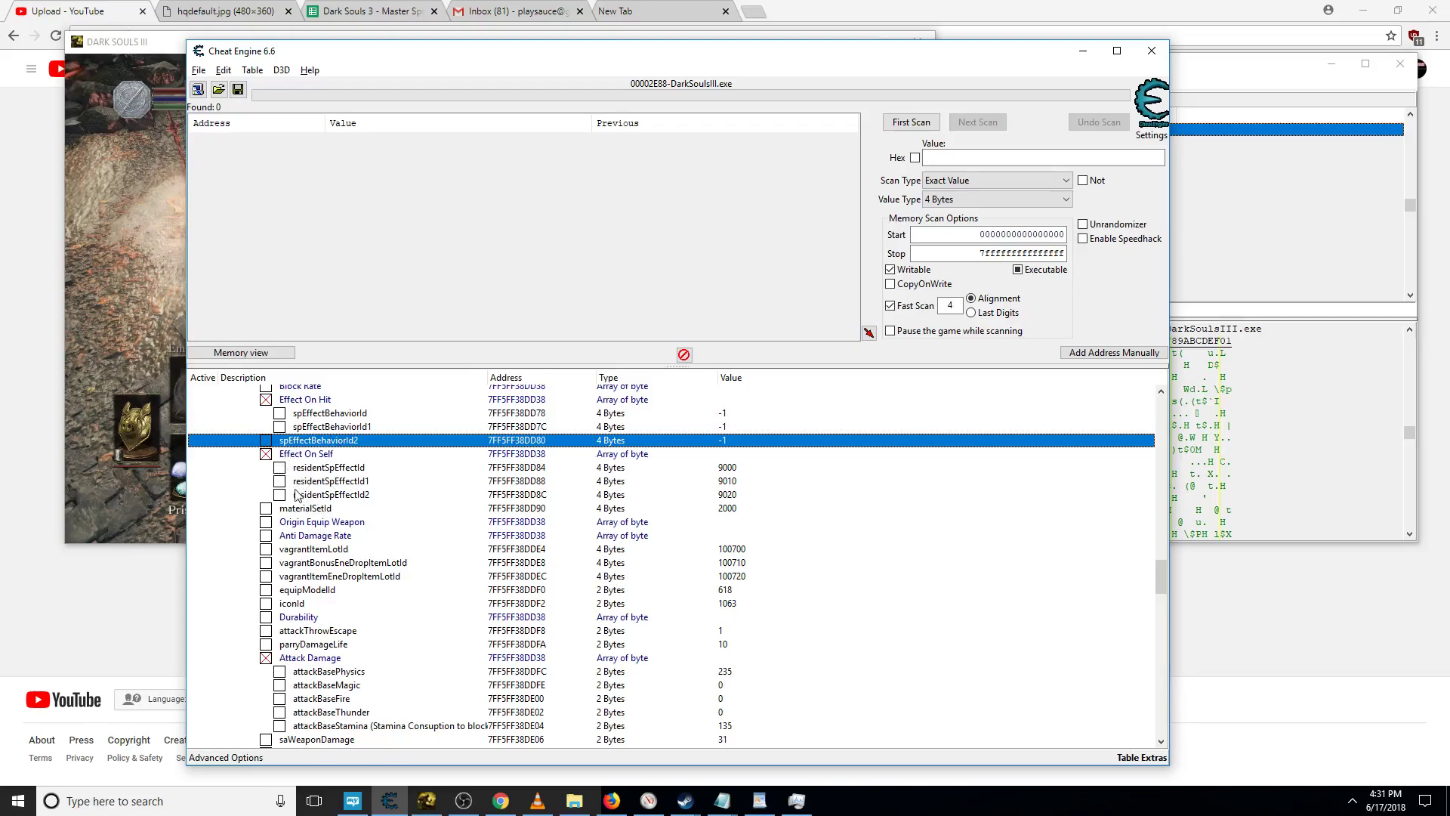
Go through the residentSpEffectId, Id1 and Id2 rows, ending on residentSpEffectId (9000)
{"action": "left_click", "coordinate": [318, 473]}
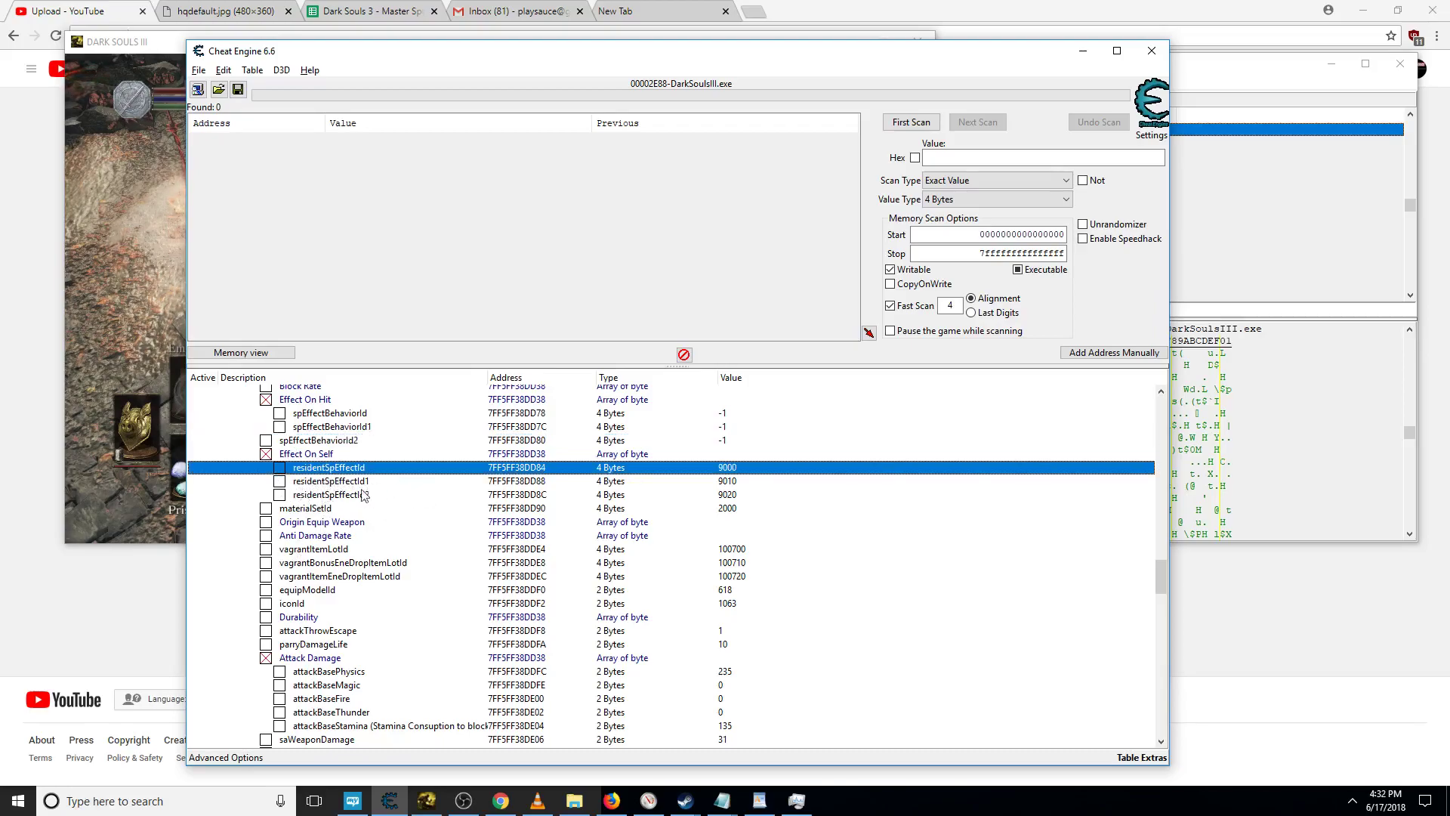
{"action": "left_click", "coordinate": [325, 495]}
{"action": "left_click", "coordinate": [327, 469]}
{"action": "left_click", "coordinate": [327, 495]}
{"action": "left_click", "coordinate": [323, 482]}
{"action": "left_click", "coordinate": [320, 467]}
{"action": "left_click", "coordinate": [323, 481]}
{"action": "left_click", "coordinate": [323, 496]}
{"action": "left_click", "coordinate": [315, 485]}
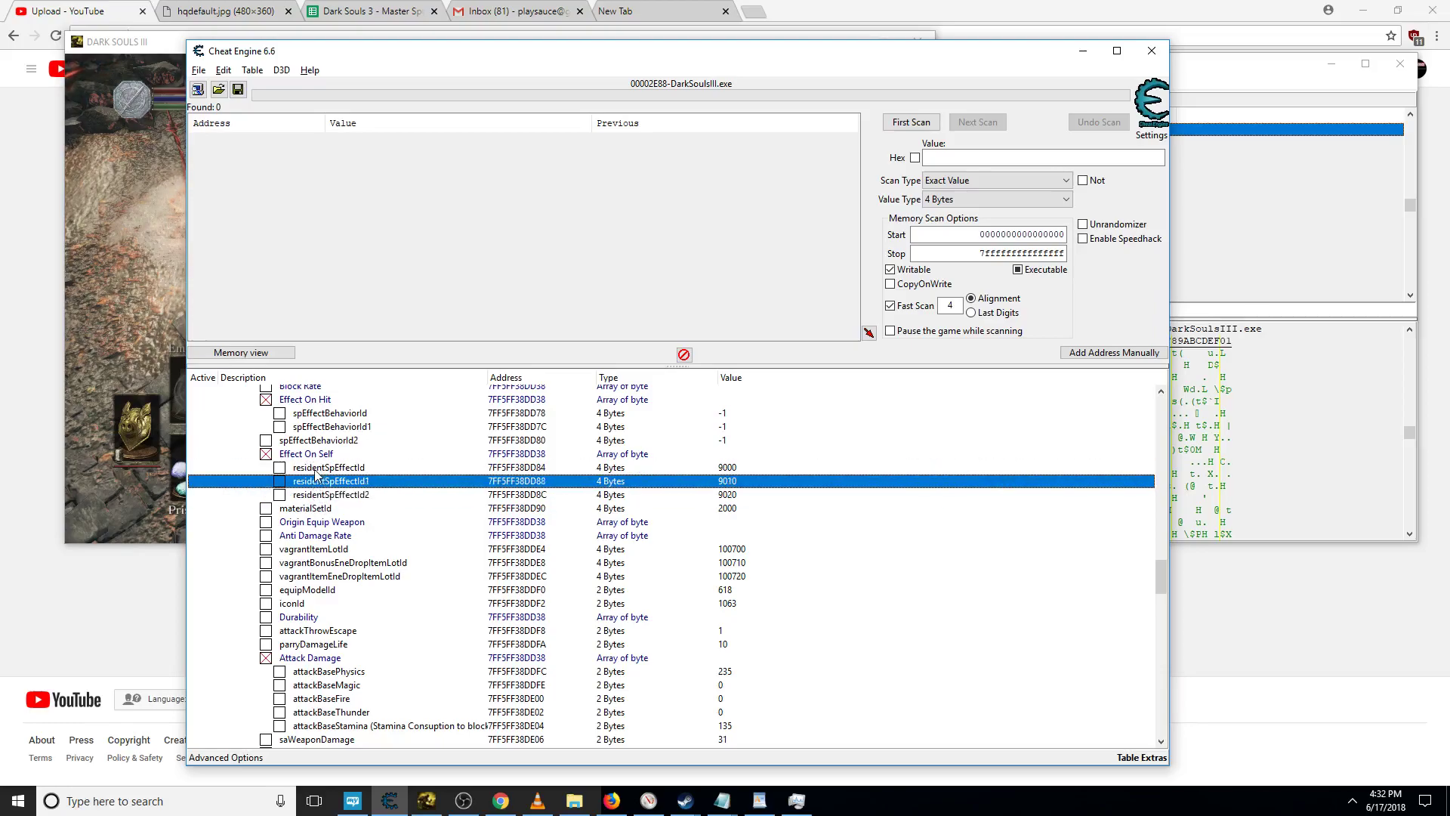
{"action": "left_click", "coordinate": [315, 470]}
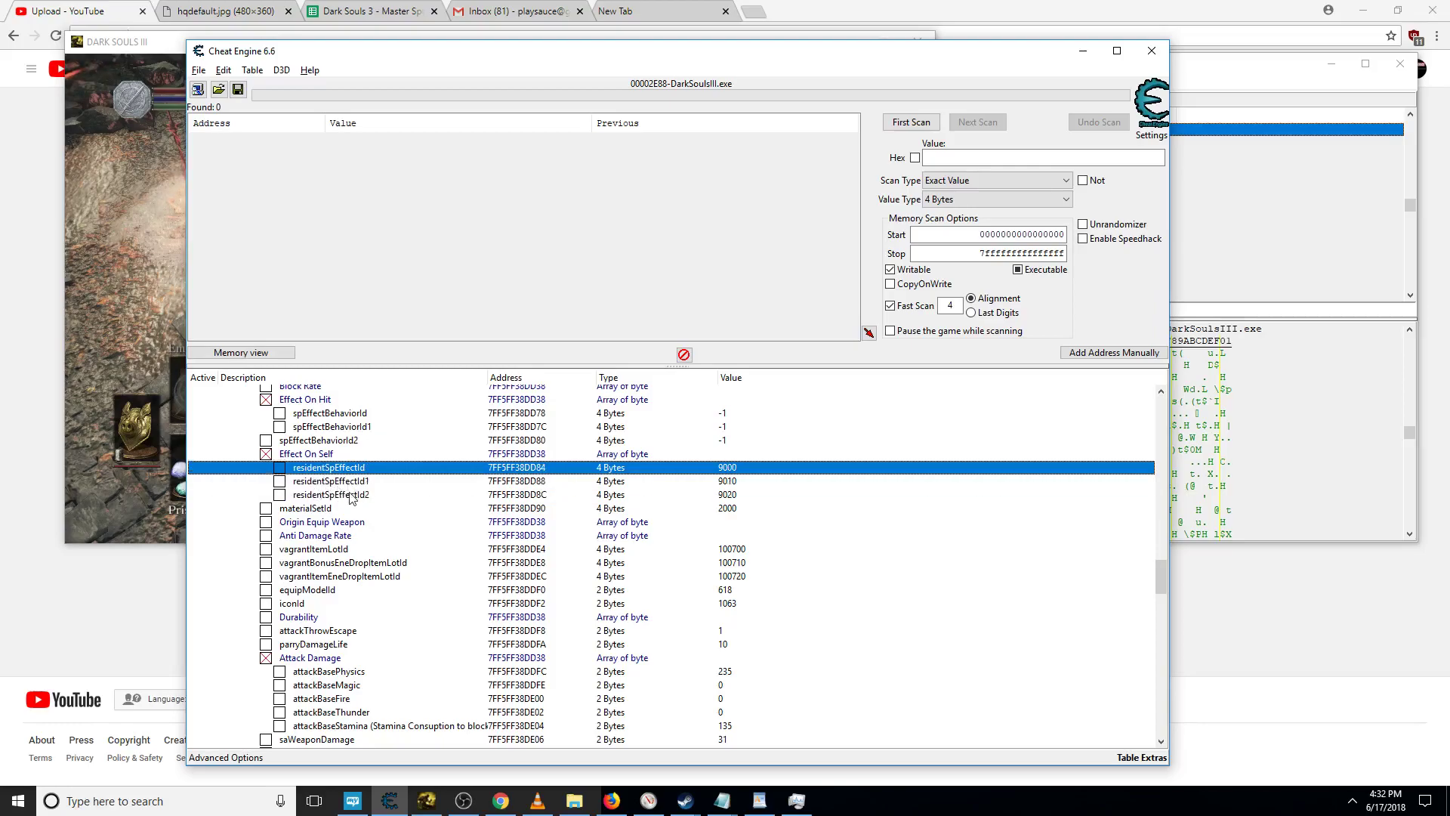
Review the self-effect value rows again, ending on residentSpEffectId1 (9010)
{"action": "left_click", "coordinate": [749, 478]}
{"action": "left_click", "coordinate": [736, 493]}
{"action": "left_click", "coordinate": [746, 481]}
{"action": "left_click", "coordinate": [748, 471]}
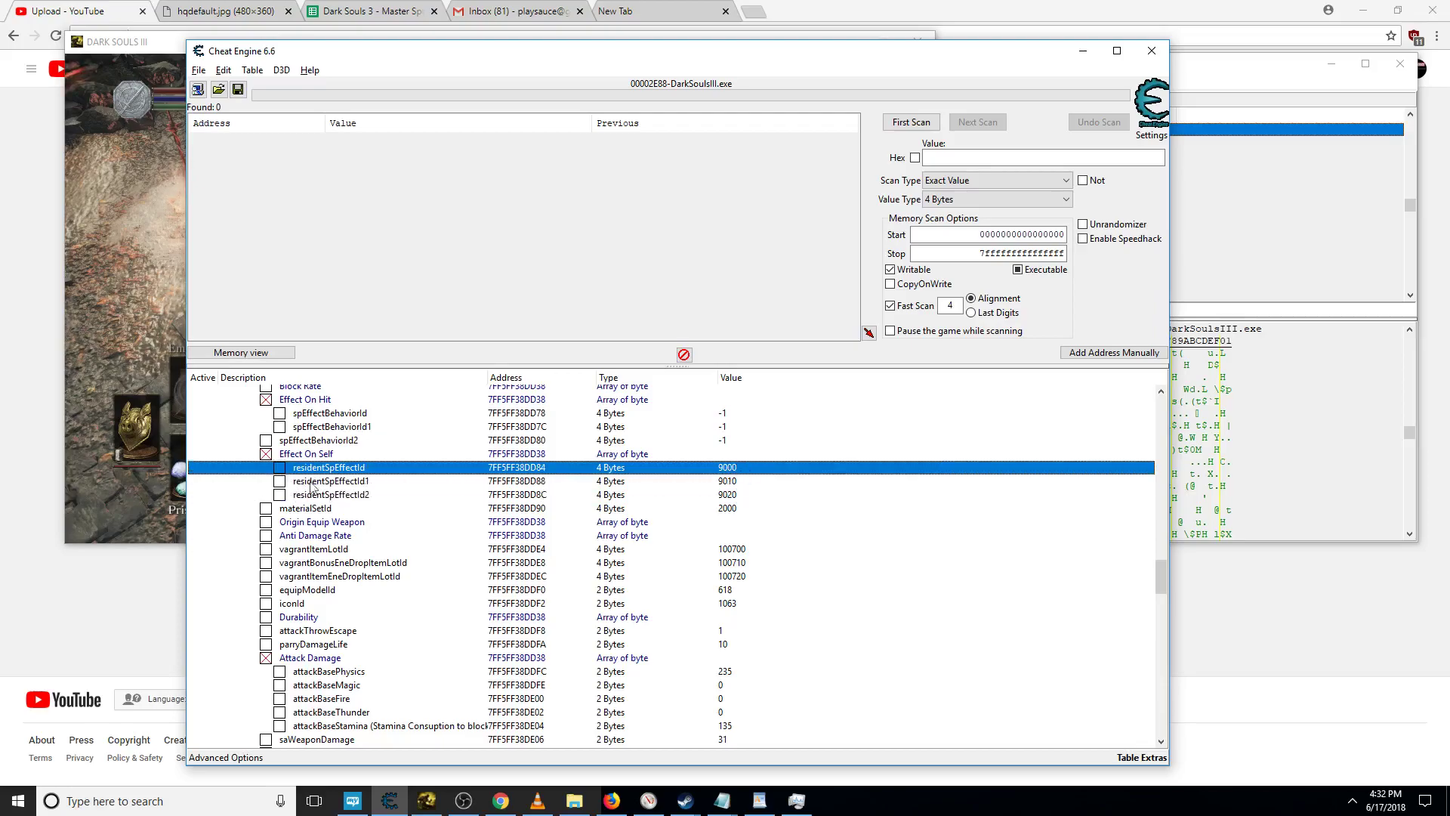
{"action": "scroll", "coordinate": [355, 521], "scroll_direction": "up", "scroll_amount": 8}
{"action": "scroll", "coordinate": [382, 581], "scroll_direction": "down", "scroll_amount": 8}
{"action": "left_click", "coordinate": [355, 483]}
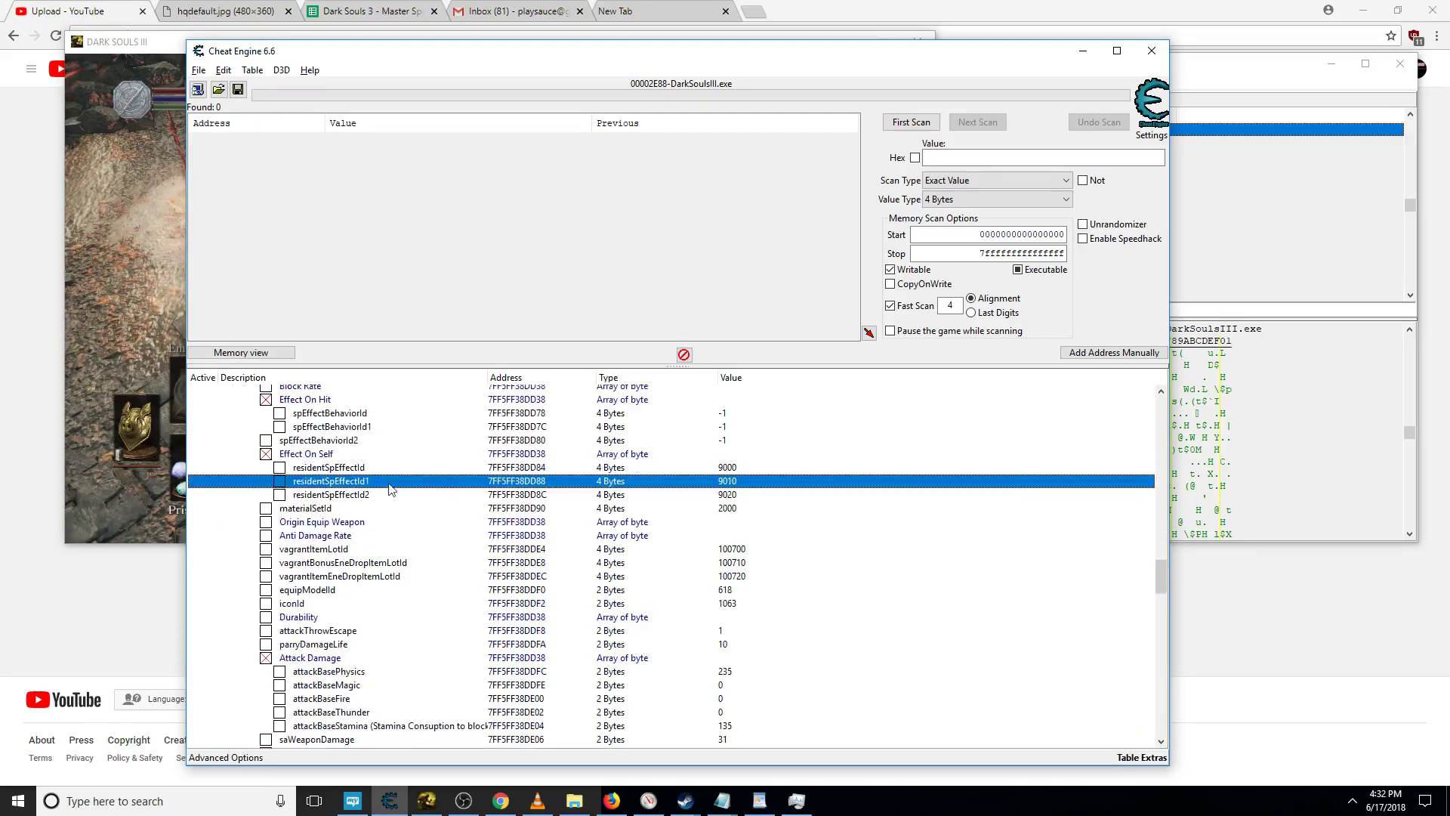
{"action": "scroll", "coordinate": [339, 506], "scroll_direction": "up", "scroll_amount": 7}
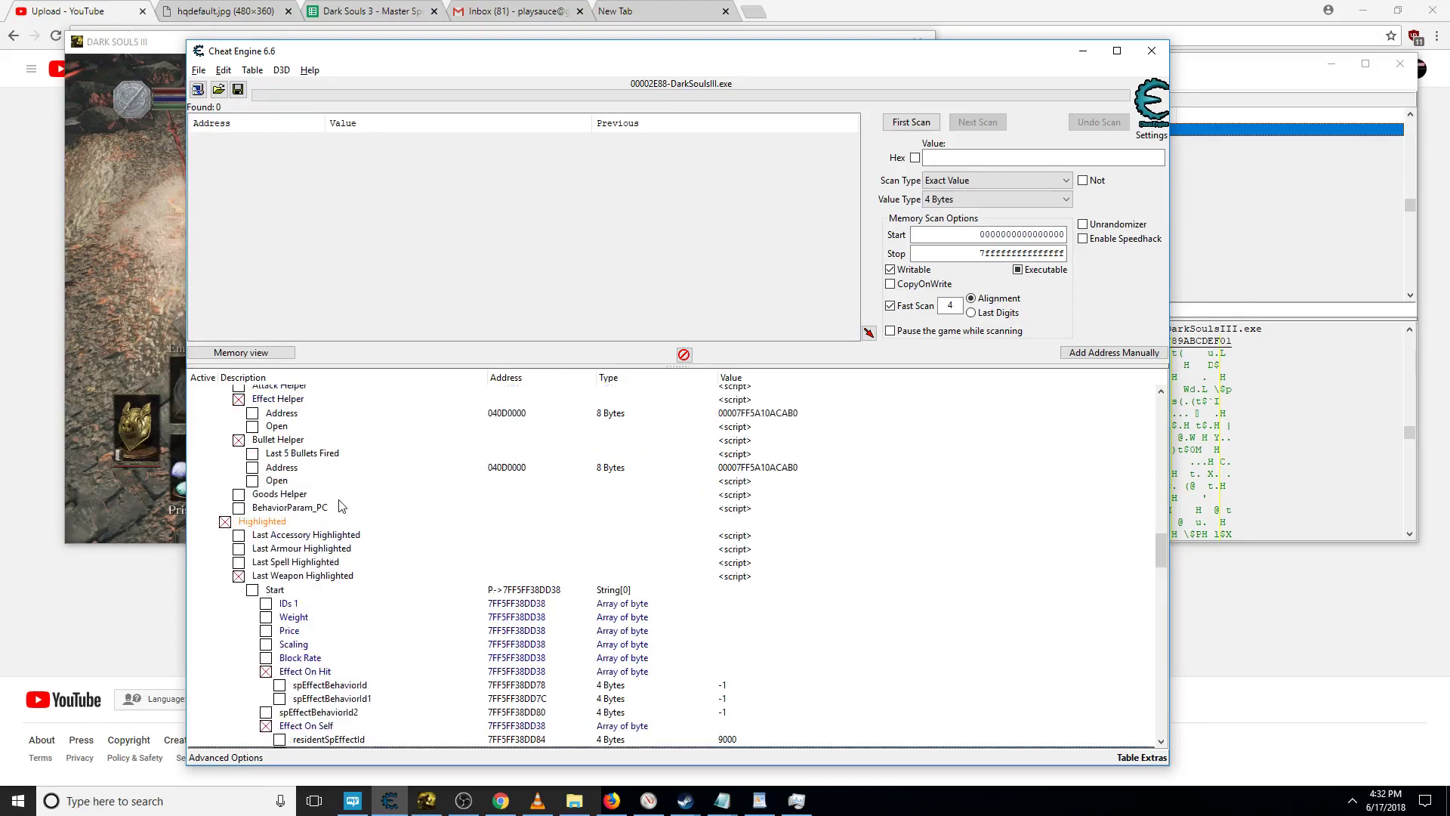
Turn off the Last Weapon Highlighted script and briefly return to the game
{"action": "left_click", "coordinate": [239, 577]}
{"action": "key", "text": "alt+Tab"}
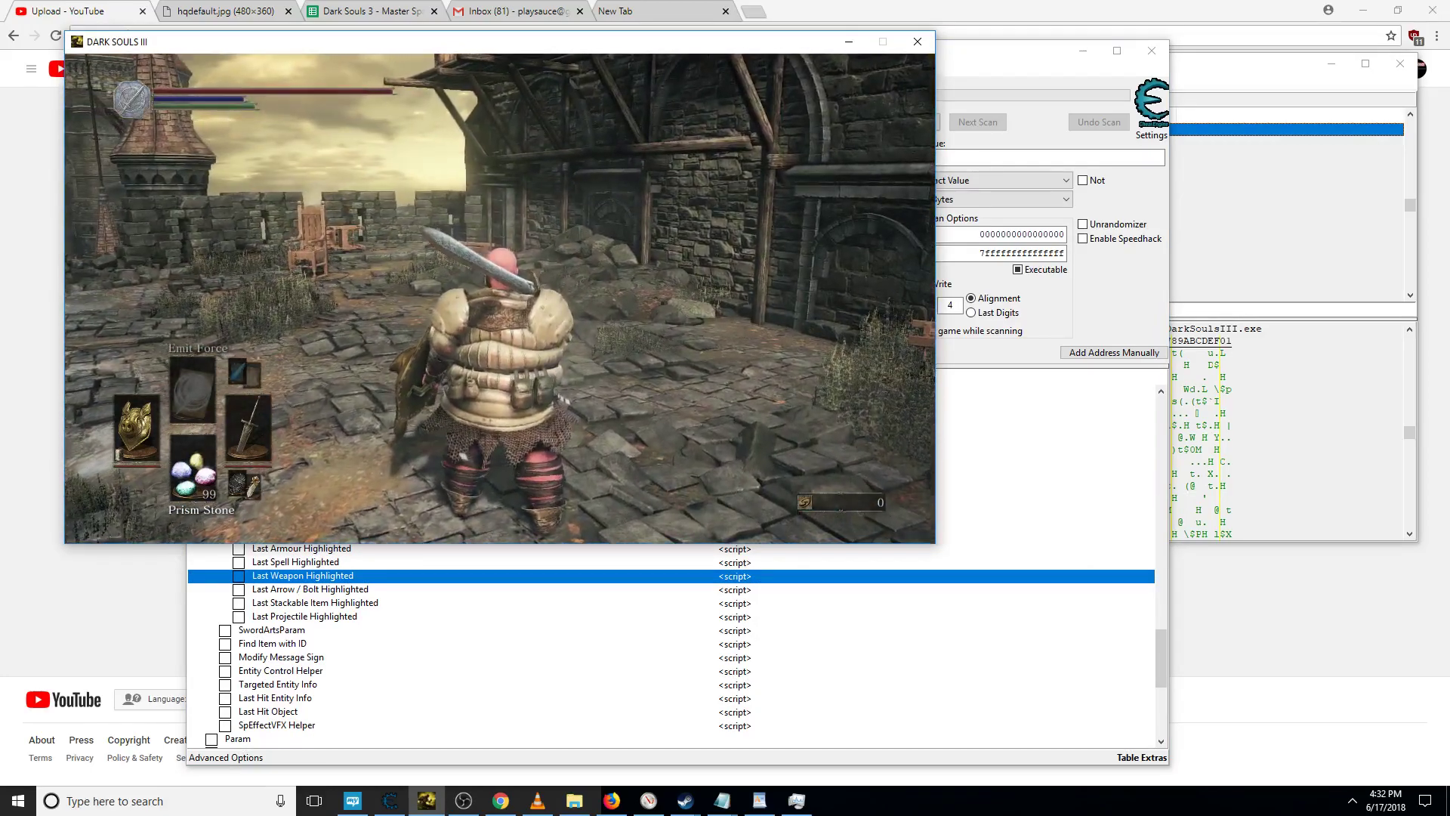
{"action": "key", "text": "super"}
Select Switch to VEH Debugger under Find Address in the Bullet, Effect, Goods, Attack, Behavior group
{"action": "left_click", "coordinate": [549, 631]}
{"action": "scroll", "coordinate": [562, 646], "scroll_direction": "up", "scroll_amount": 7}
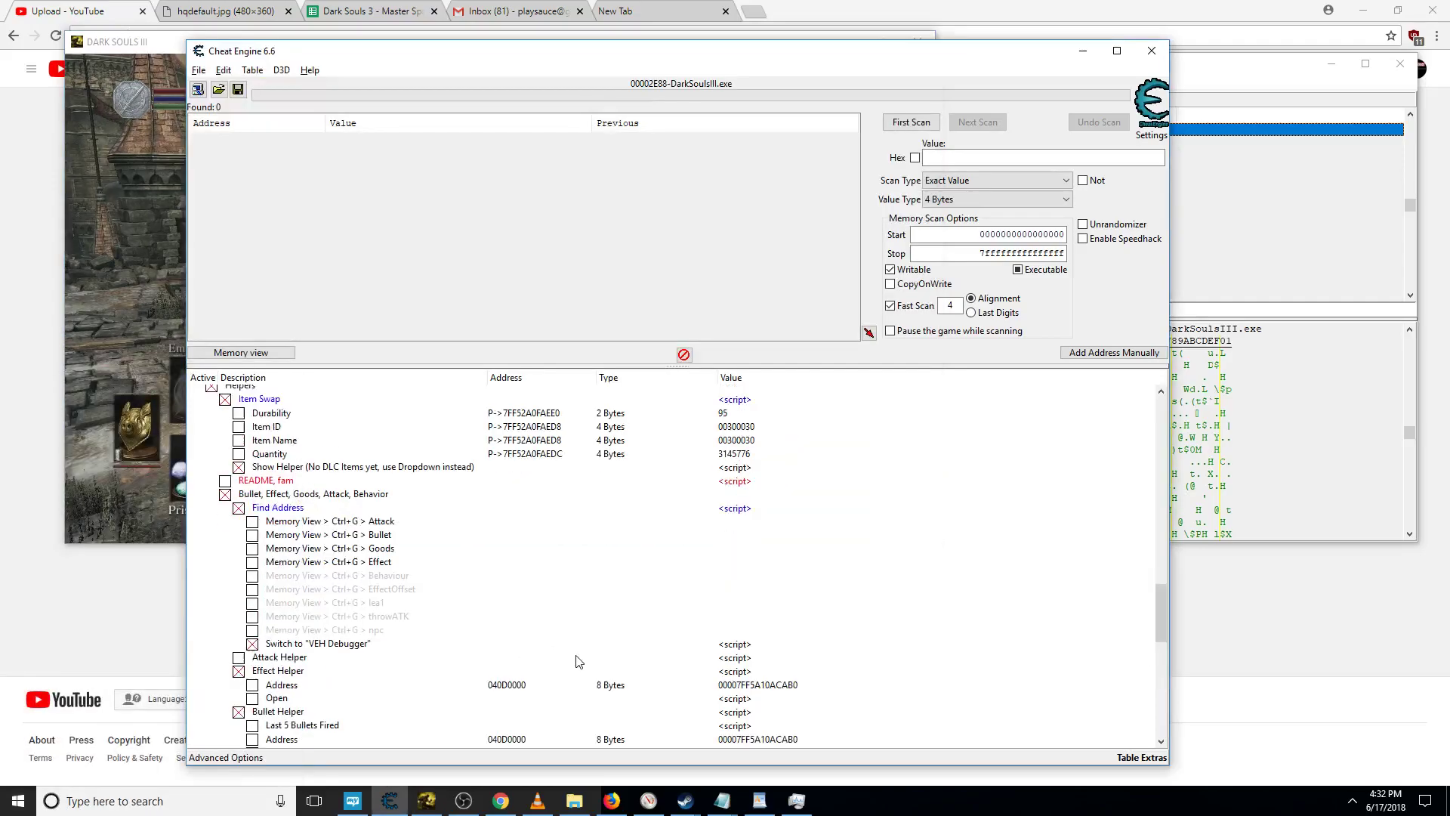
{"action": "left_click", "coordinate": [287, 498]}
{"action": "left_click", "coordinate": [278, 509]}
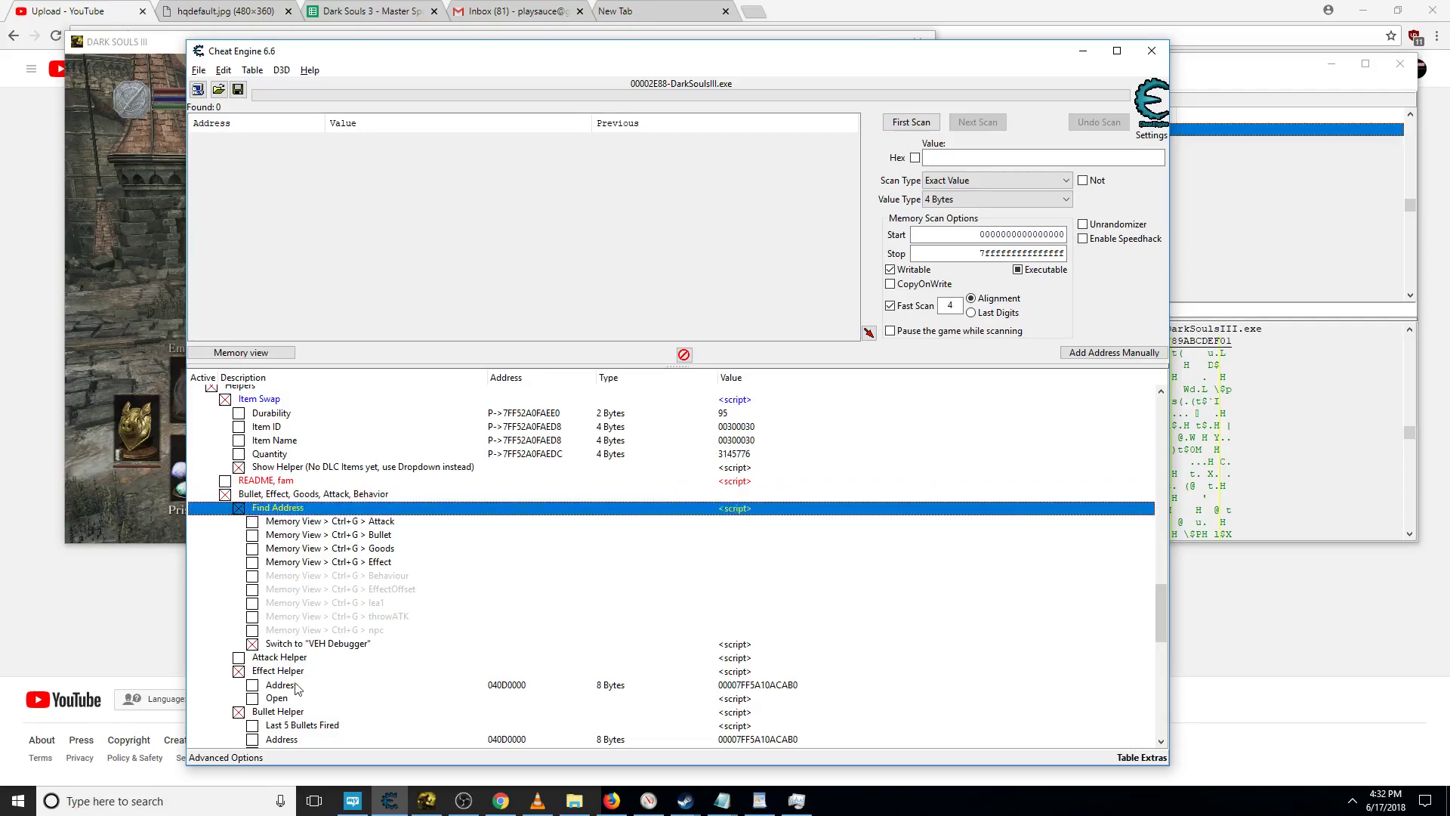
{"action": "scroll", "coordinate": [325, 663], "scroll_direction": "down", "scroll_amount": 1}
{"action": "scroll", "coordinate": [321, 656], "scroll_direction": "up", "scroll_amount": 1}
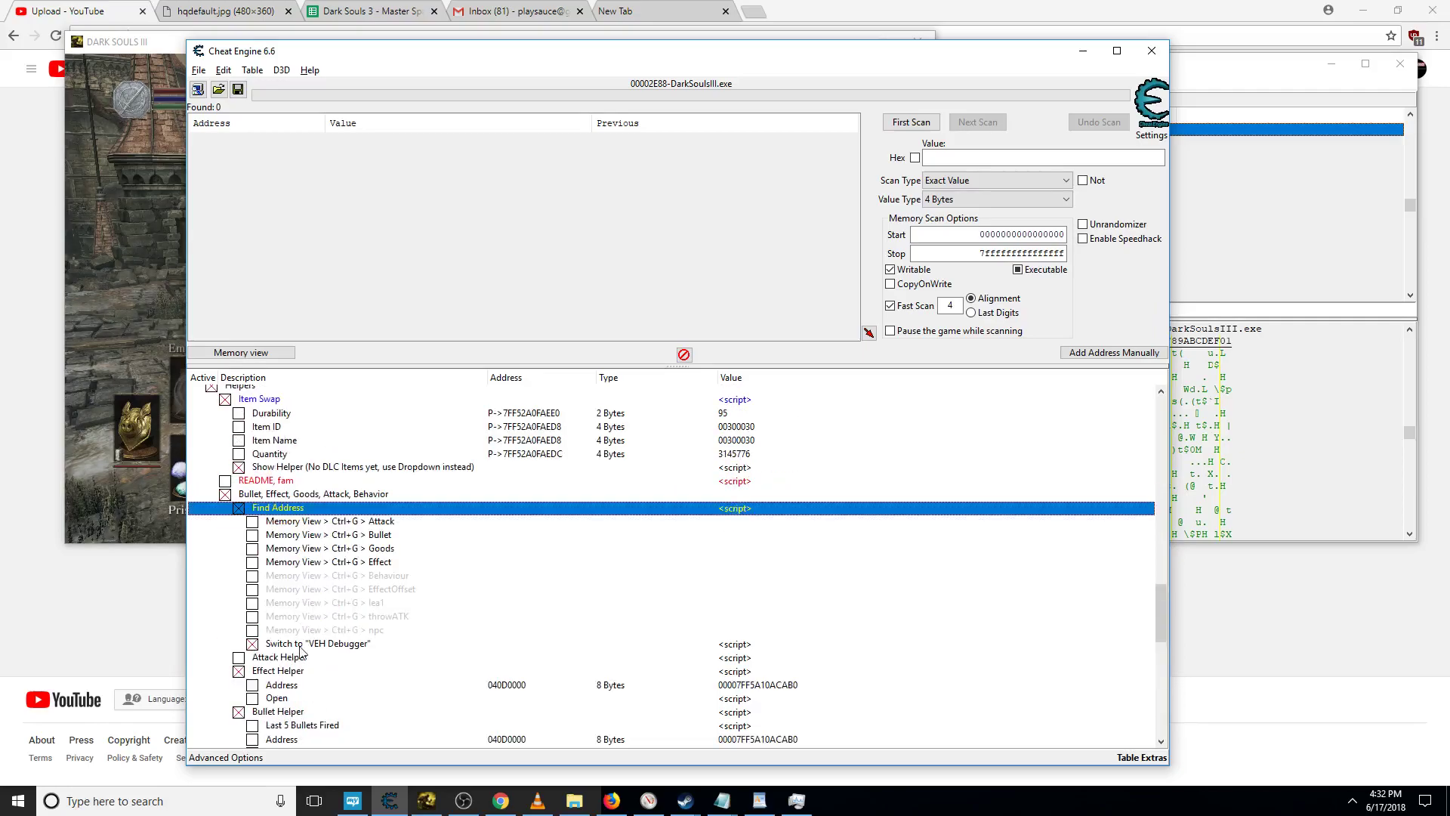
{"action": "left_click", "coordinate": [302, 646]}
In Memory View, go to 'attack' and track which addresses that instruction accesses
{"action": "left_click", "coordinate": [229, 353]}
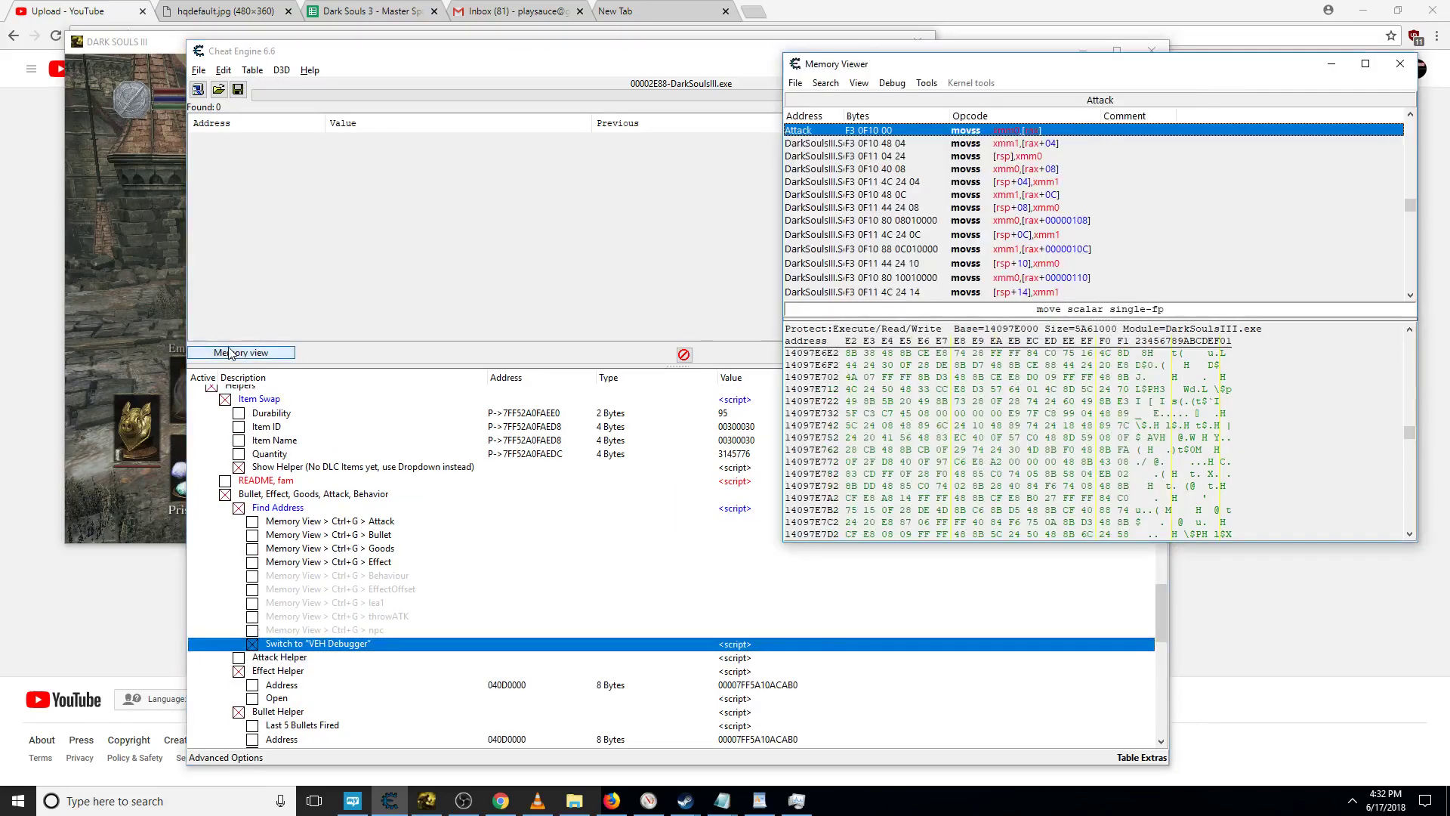
{"action": "key", "text": "ctrl+g"}
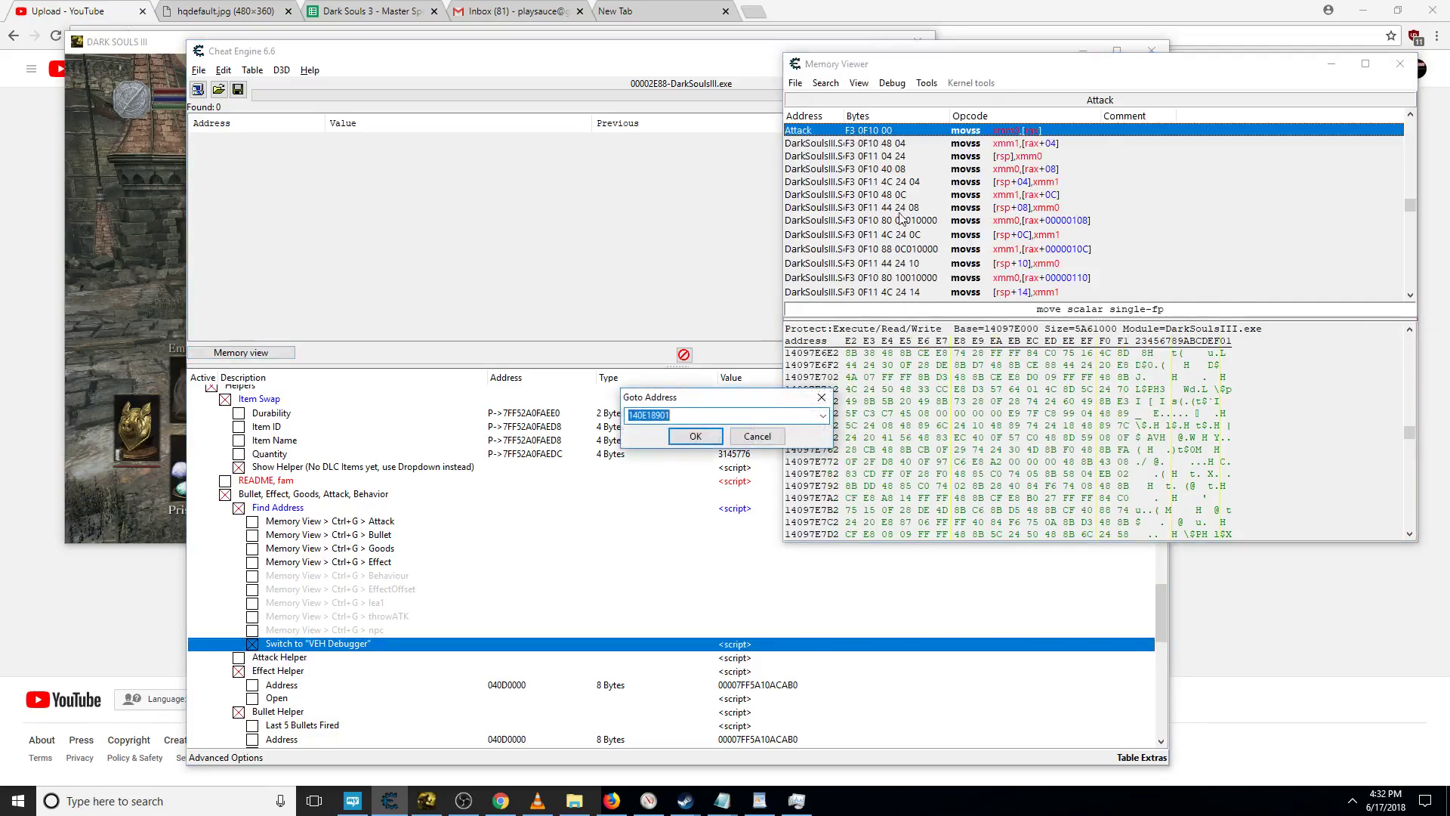
{"action": "type", "text": "attack"}
{"action": "key", "text": "Return"}
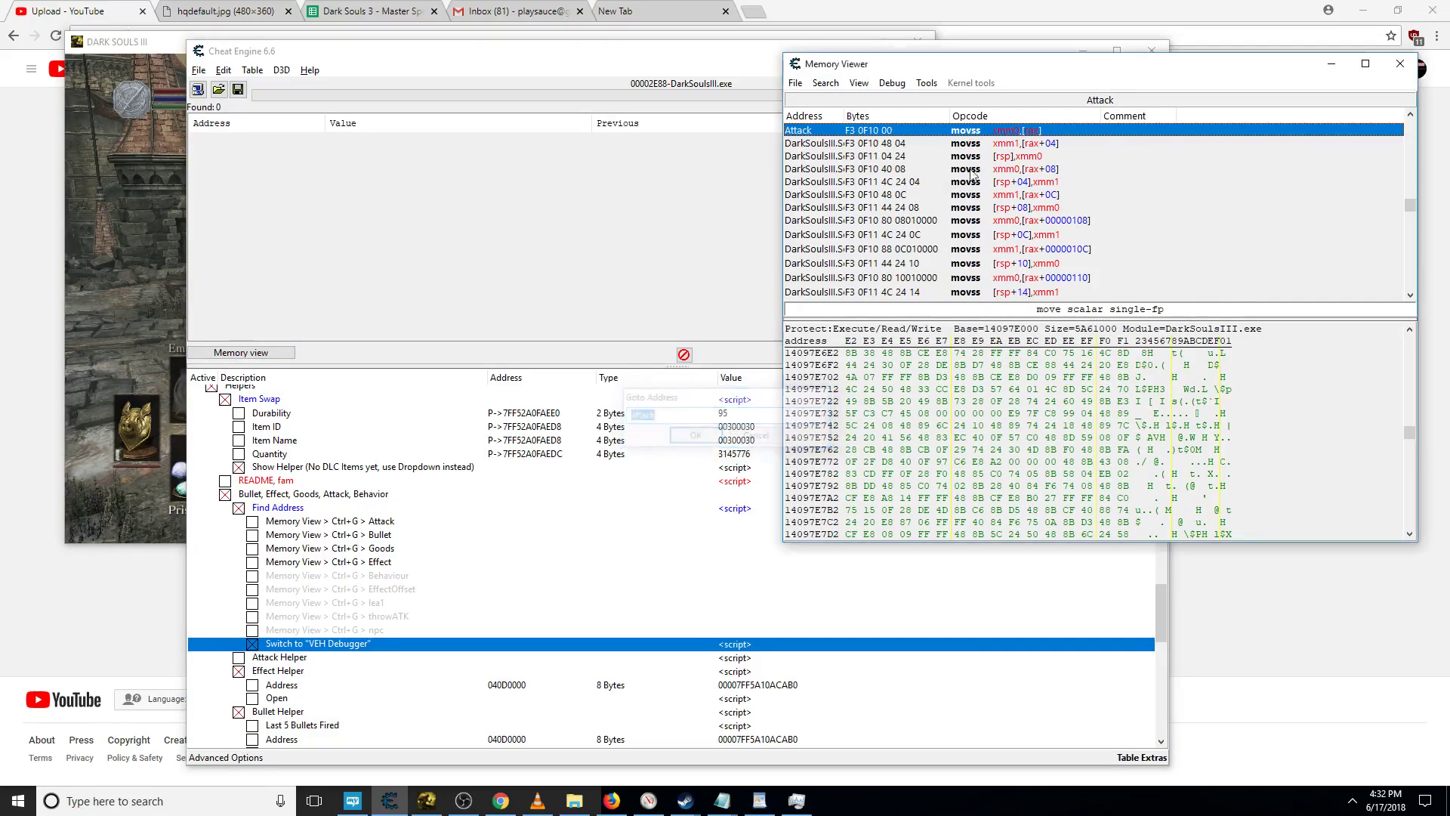
{"action": "right_click", "coordinate": [991, 131]}
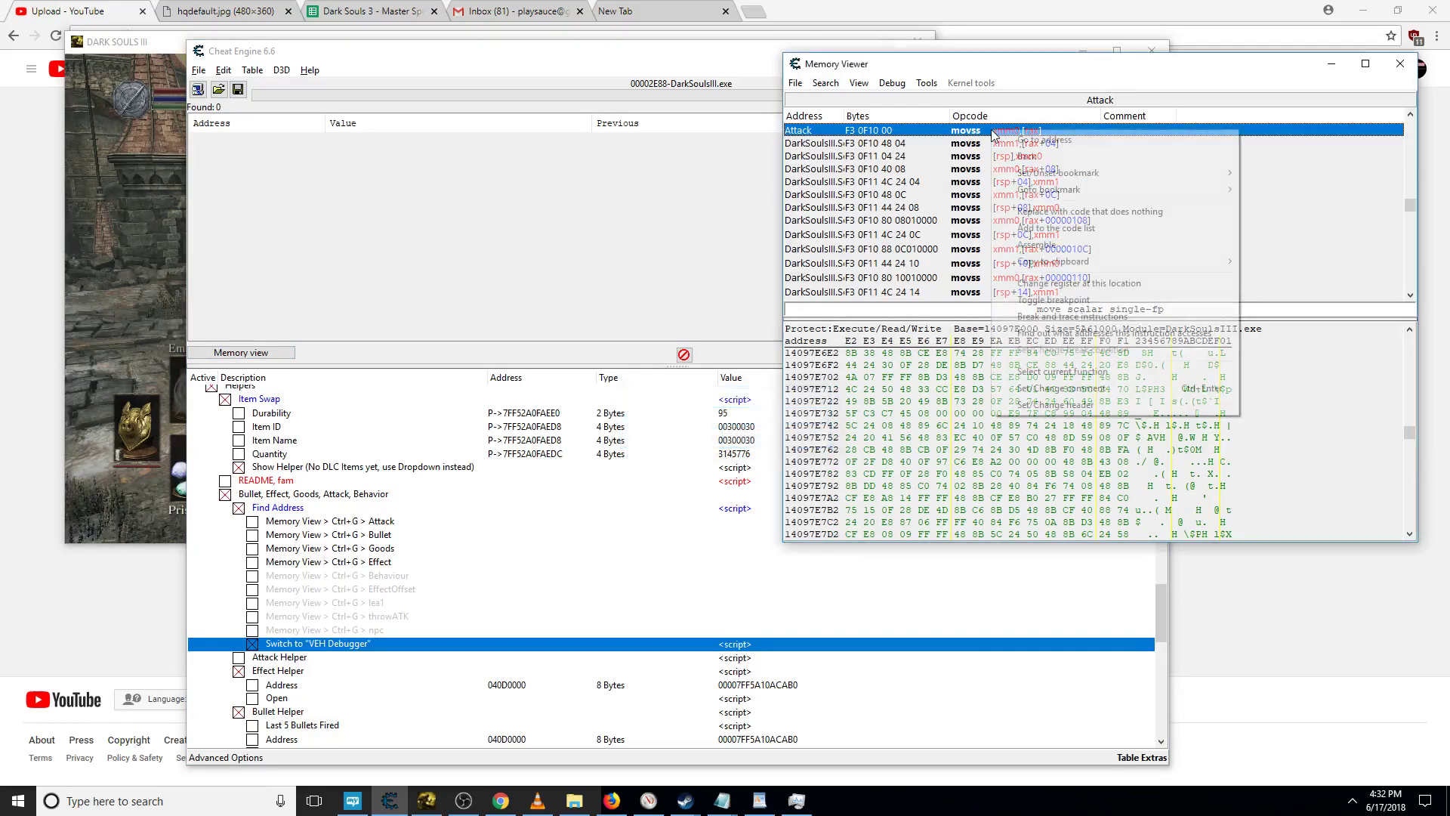
{"action": "left_click", "coordinate": [1165, 335]}
Attack in-game, then select the first captured address, 7FF5A10ADCE8
{"action": "key", "text": "alt+Tab"}
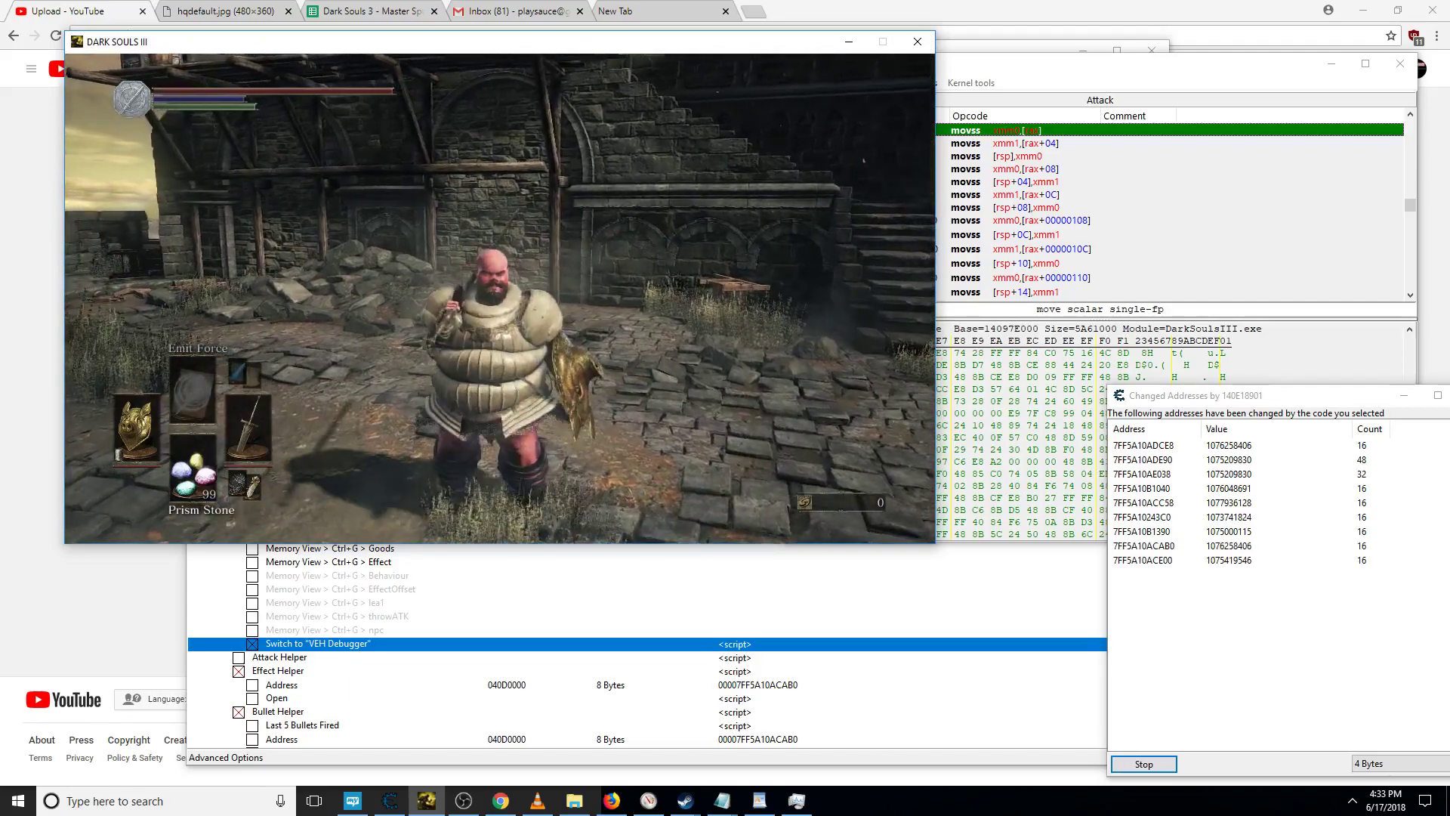
{"action": "key", "text": "super"}
{"action": "left_click", "coordinate": [1182, 627]}
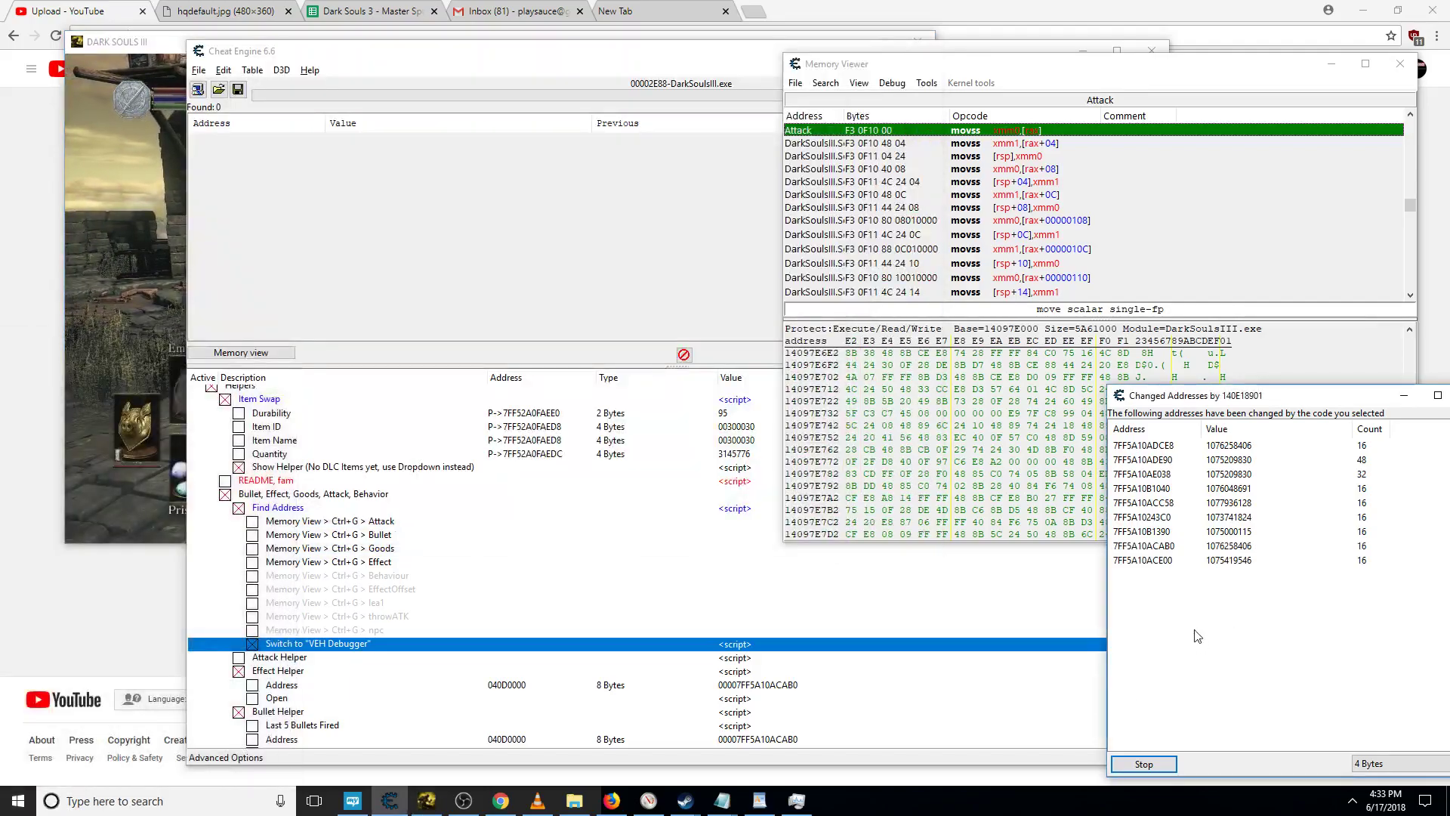
{"action": "left_click", "coordinate": [1156, 446]}
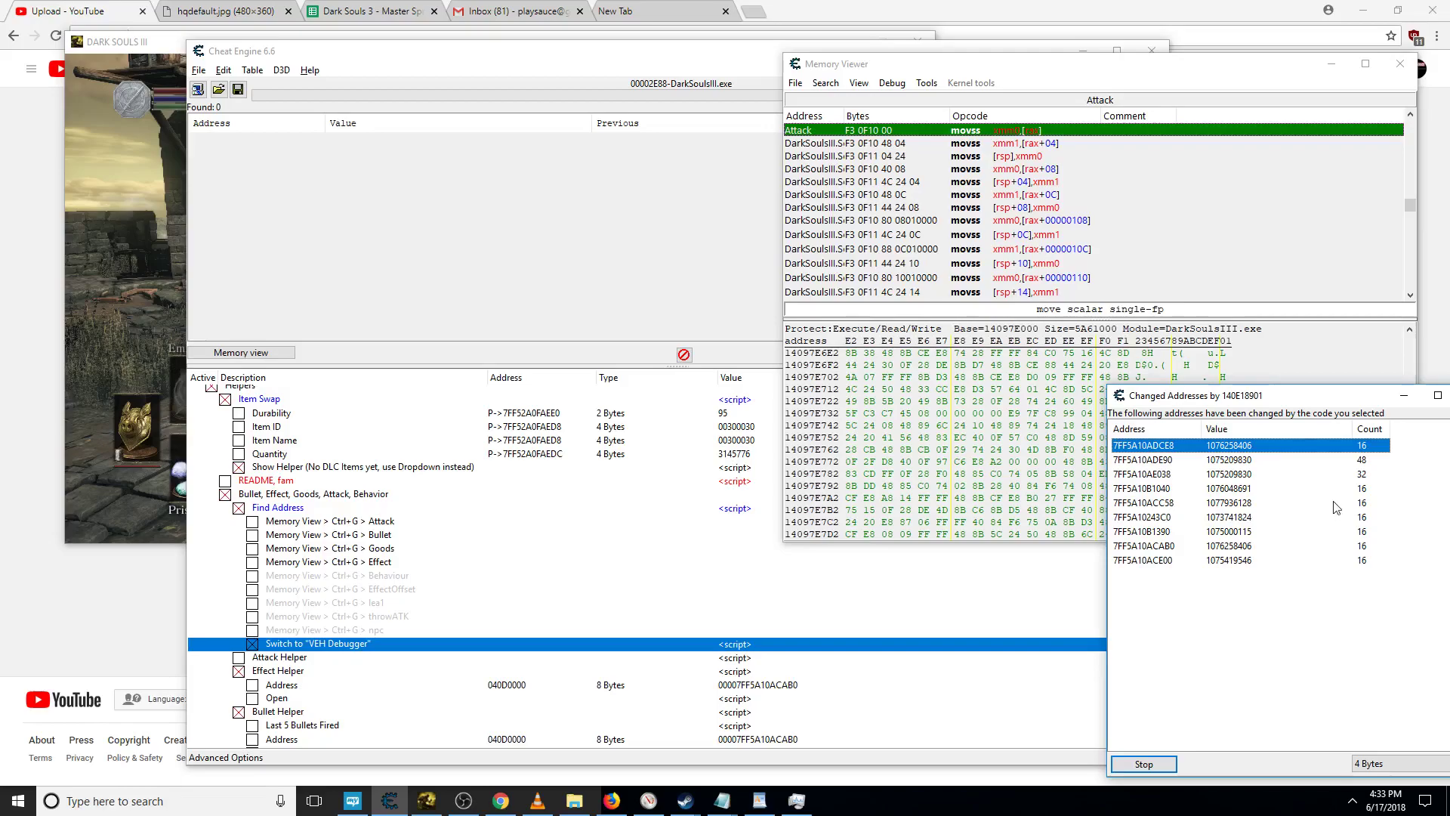
Set the Attack Helper address to 7FF5A10ADCE8 and enable Open to load attack parameters
{"action": "left_click", "coordinate": [523, 676]}
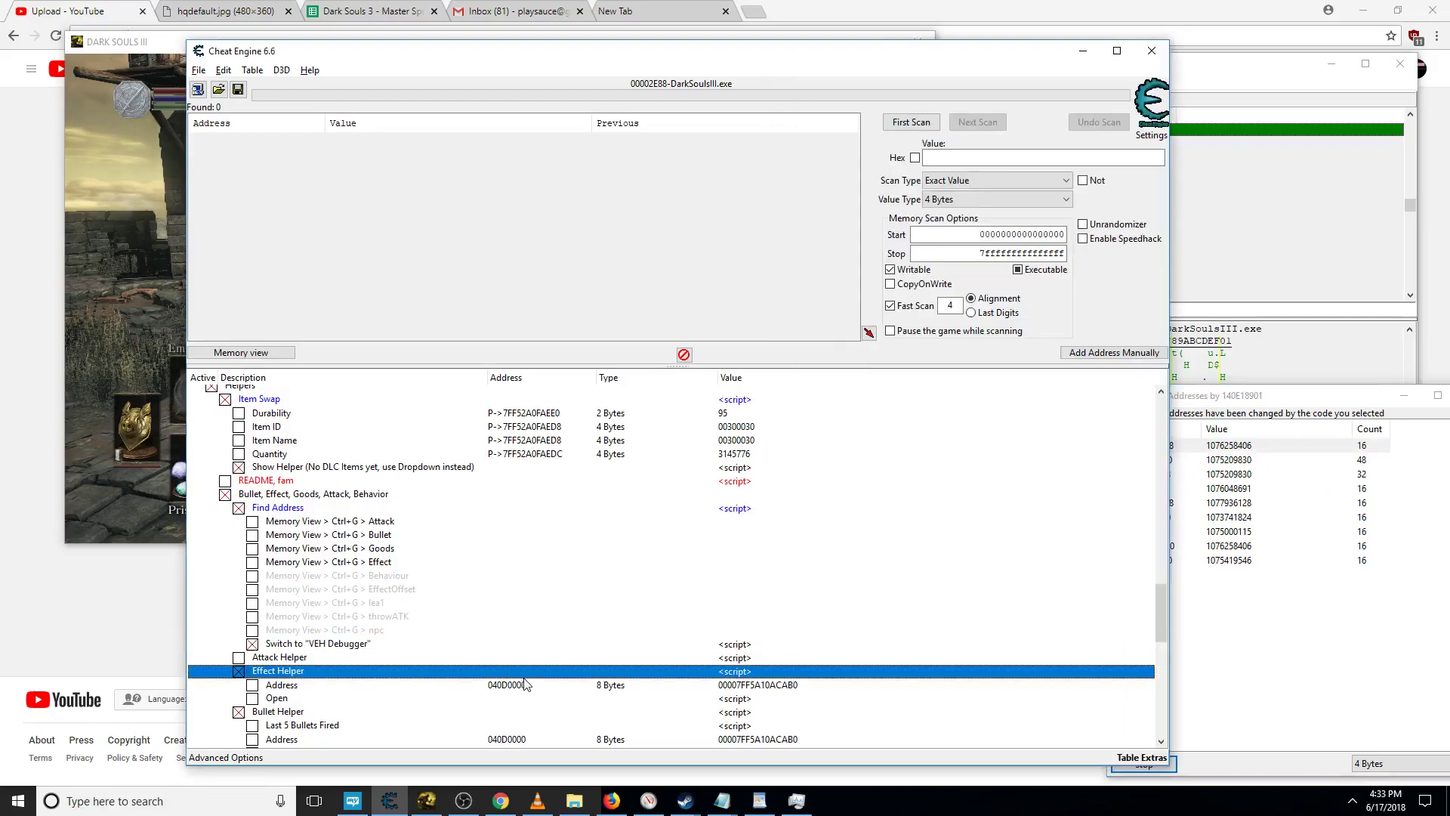
{"action": "left_click", "coordinate": [239, 658]}
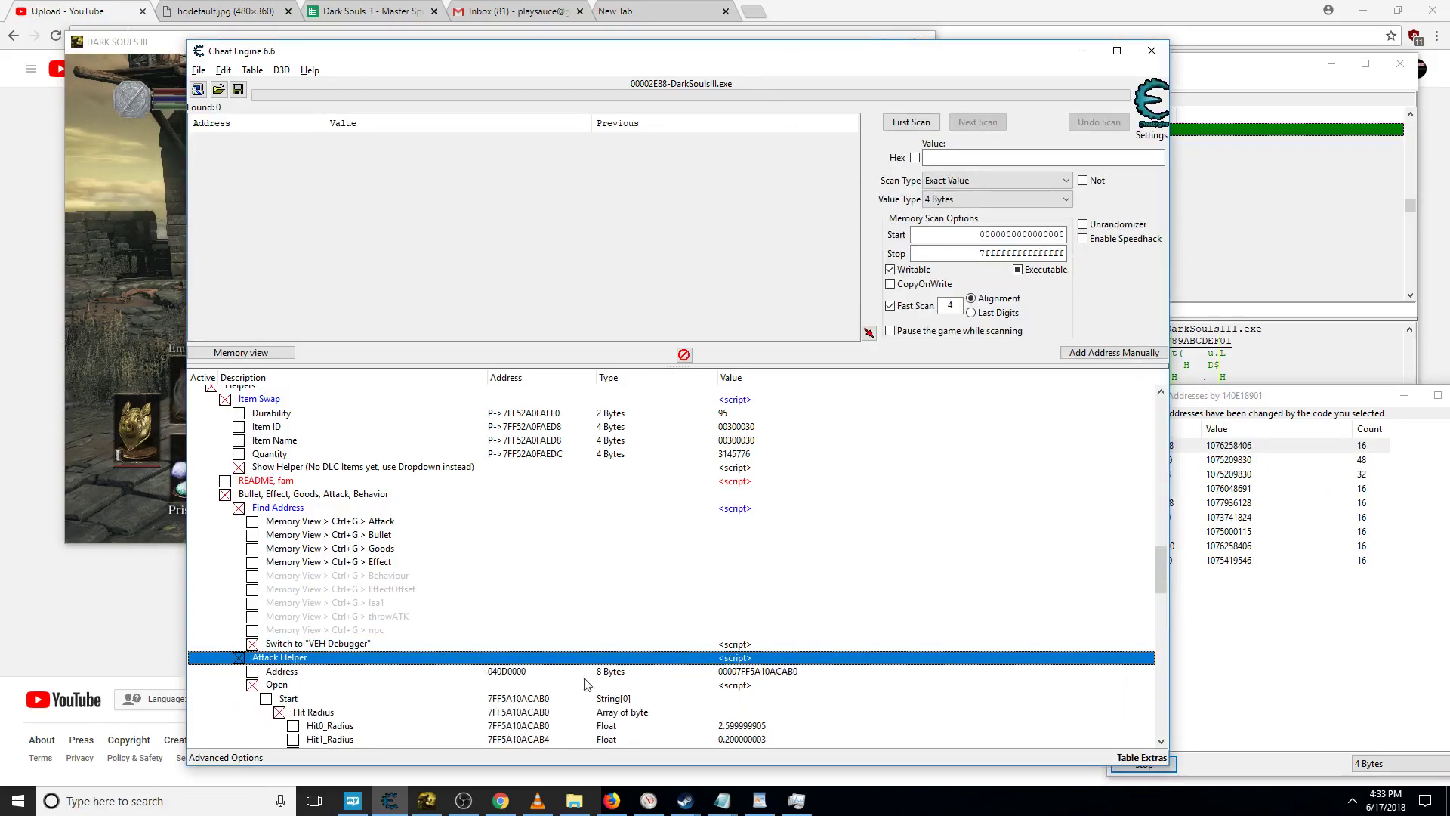
{"action": "double_click", "coordinate": [799, 674]}
{"action": "type", "text": "7FF5A10ADCE8"}
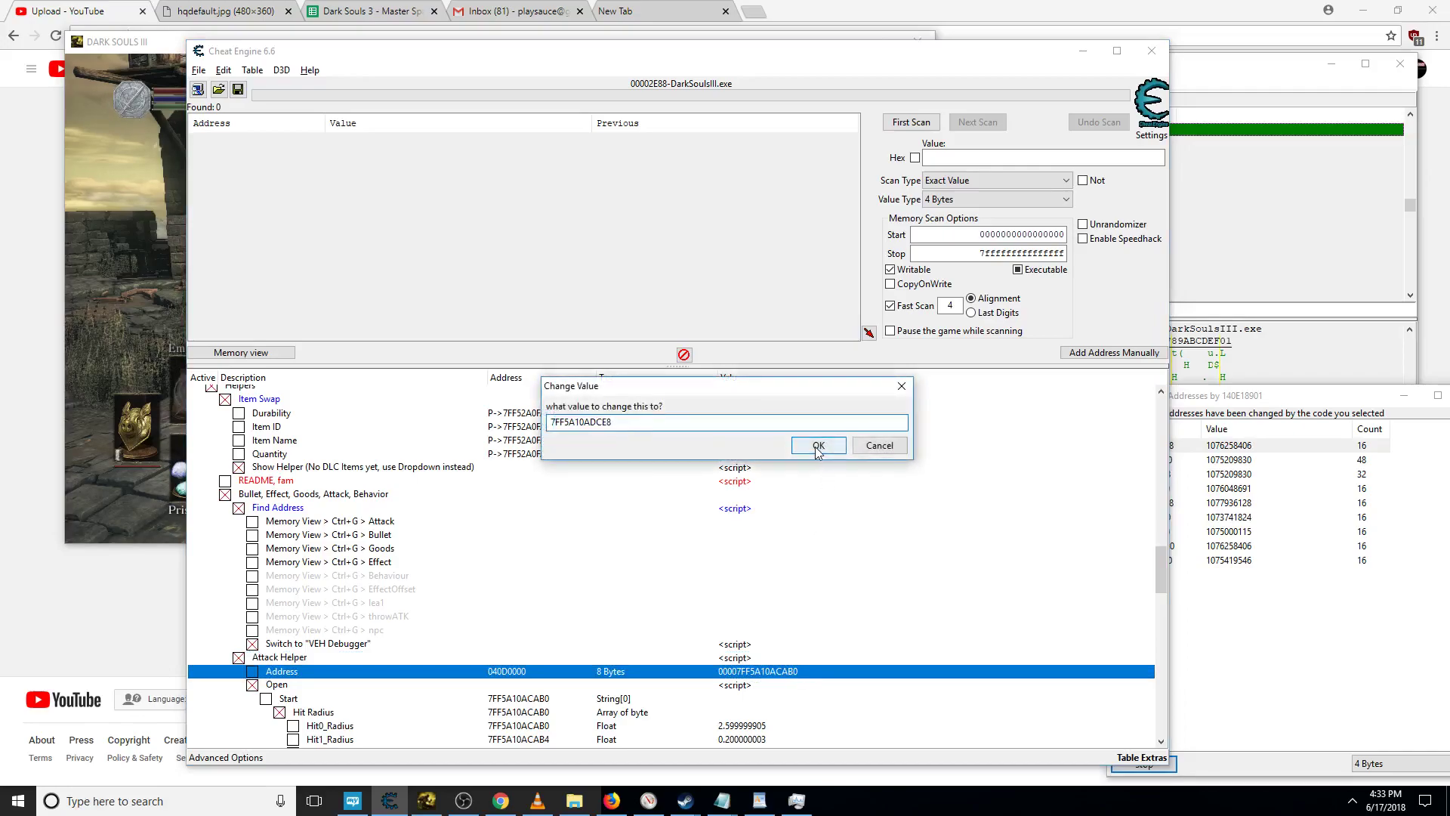
{"action": "left_click", "coordinate": [819, 448]}
{"action": "left_click", "coordinate": [253, 685]}
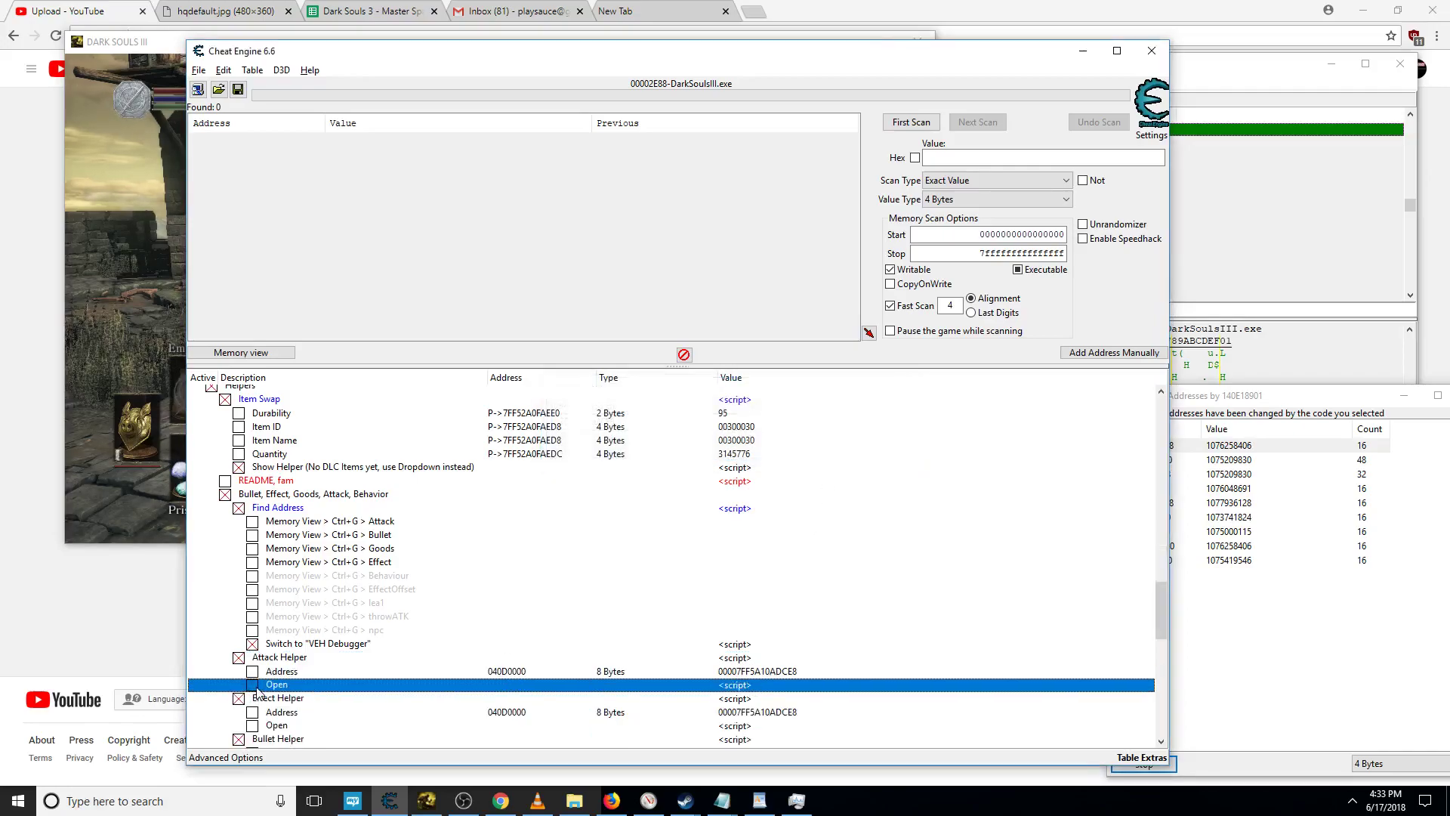
Inspect the Hit0_Radius, Special Effect Id 0 and Special Effect Id 4 entries
{"action": "scroll", "coordinate": [625, 641], "scroll_direction": "down", "scroll_amount": 7}
{"action": "left_click", "coordinate": [329, 454]}
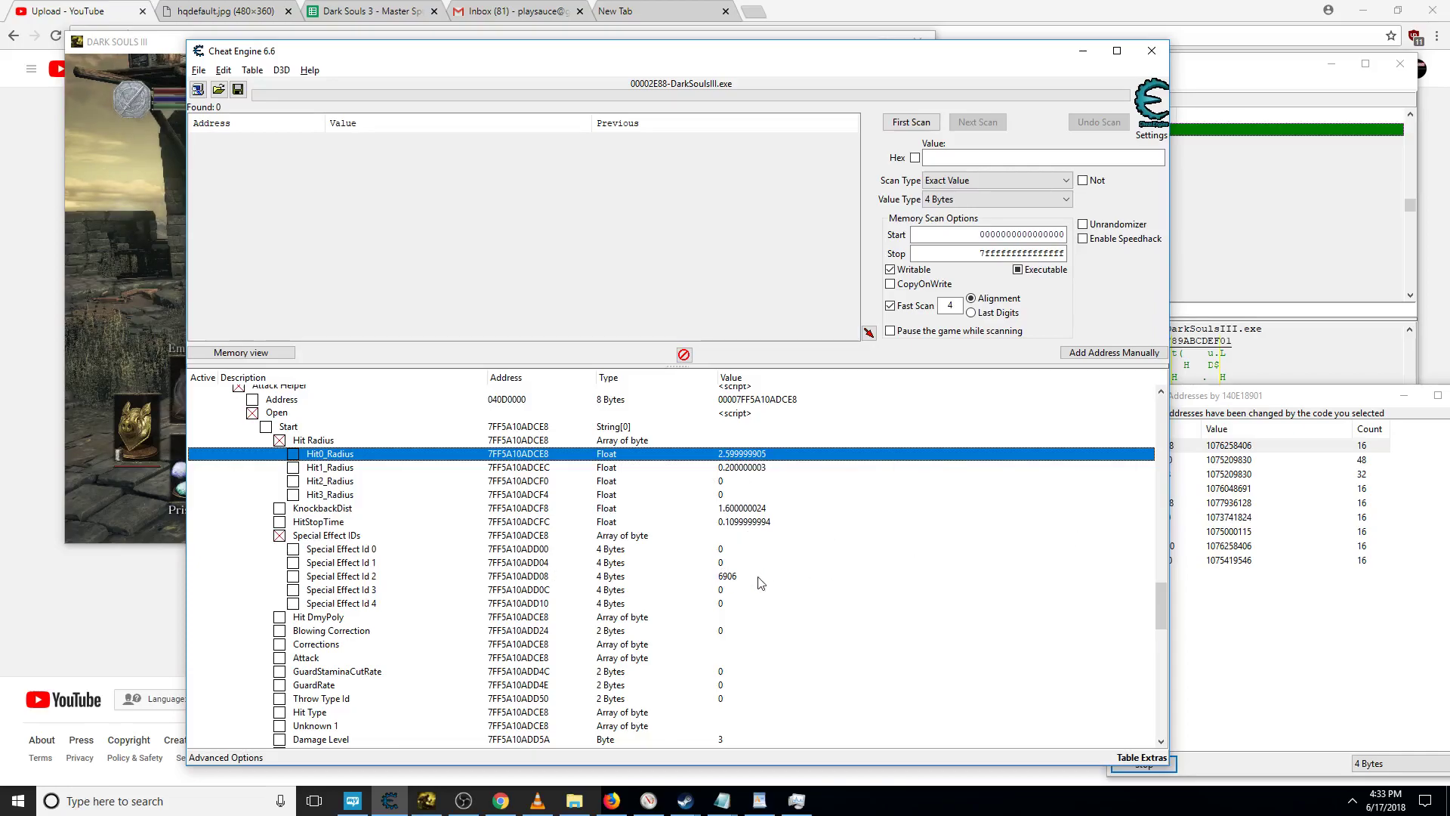
{"action": "left_click", "coordinate": [333, 551]}
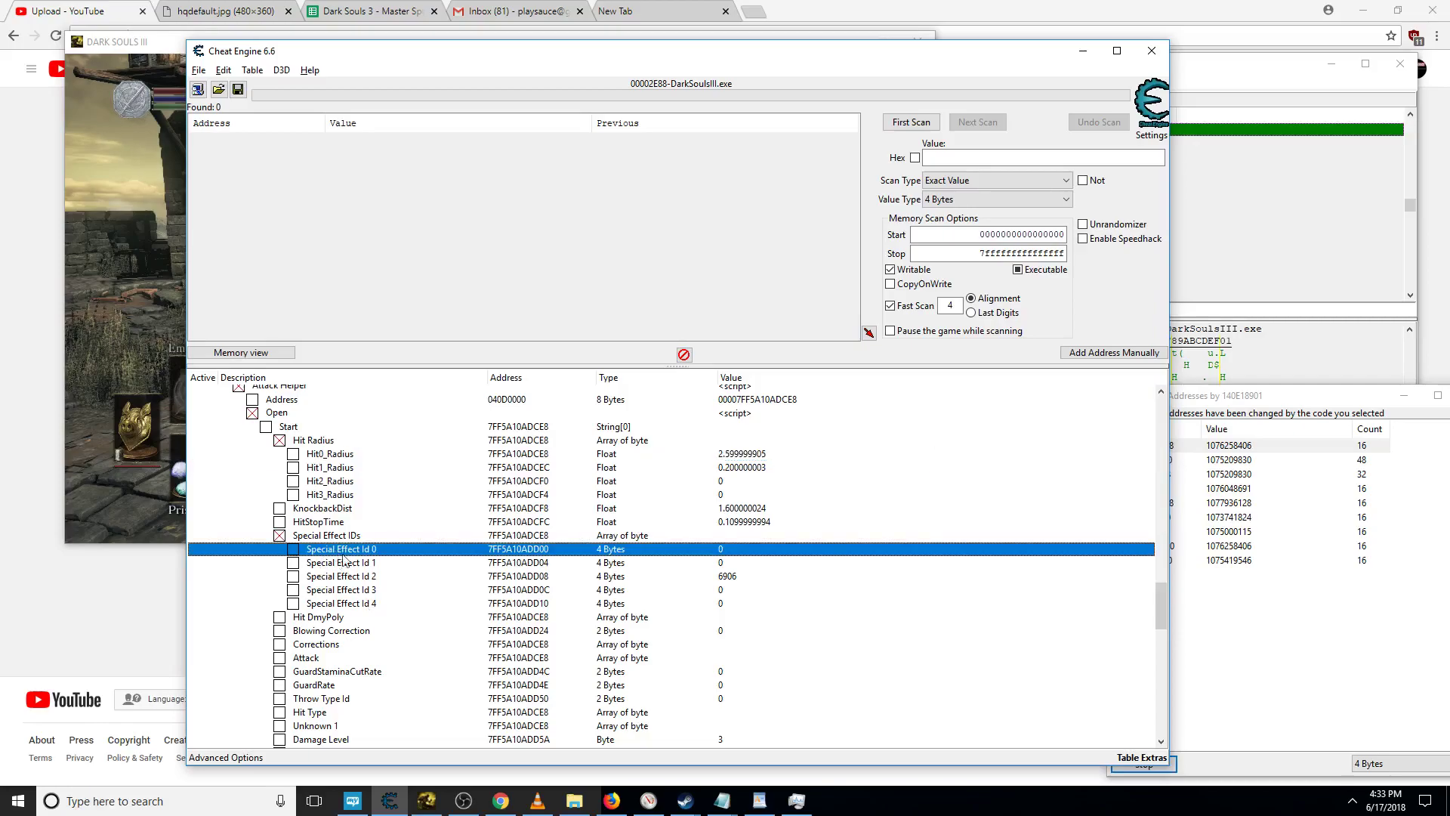
{"action": "left_click", "coordinate": [365, 605]}
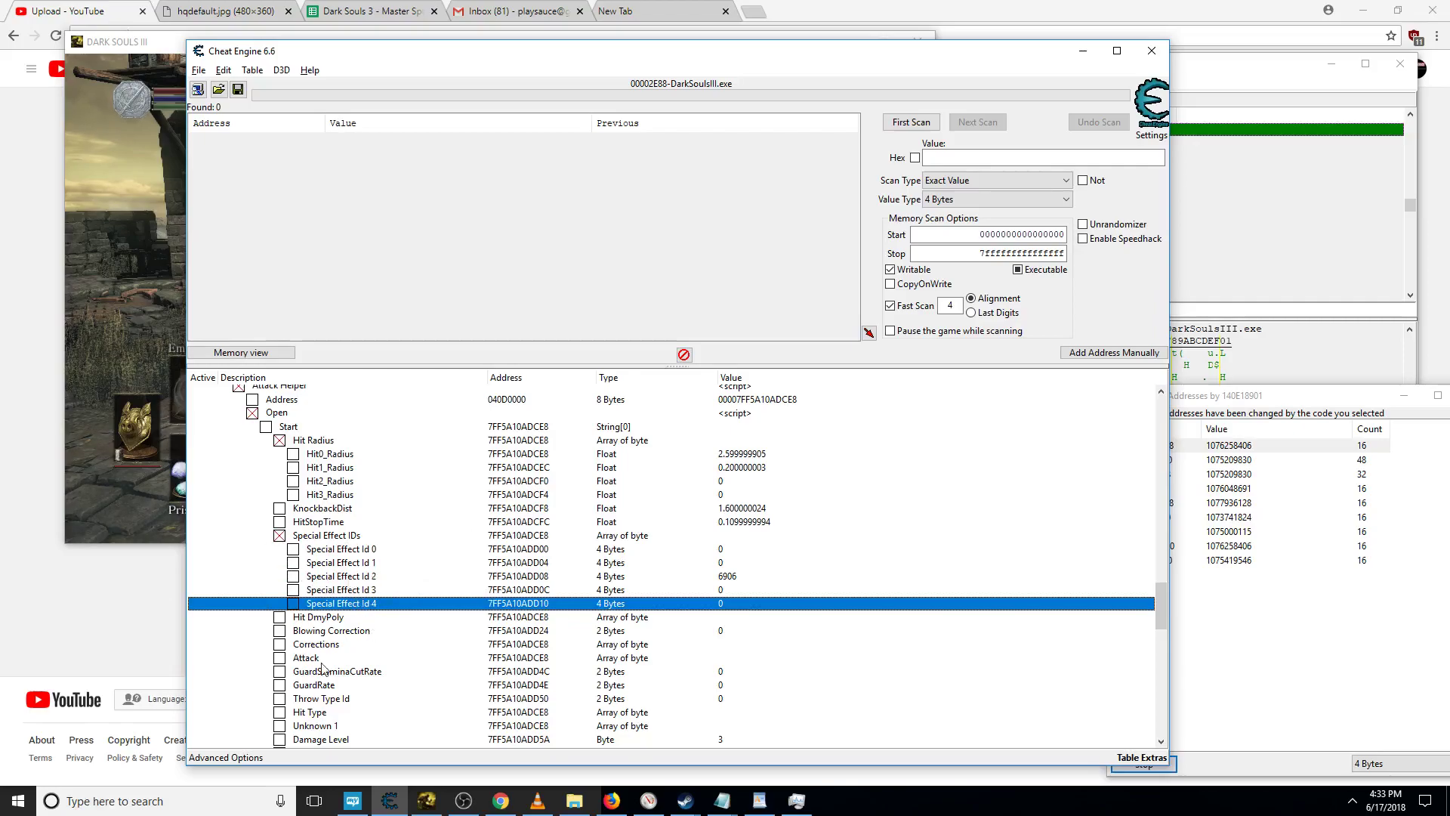
{"action": "left_click", "coordinate": [340, 551]}
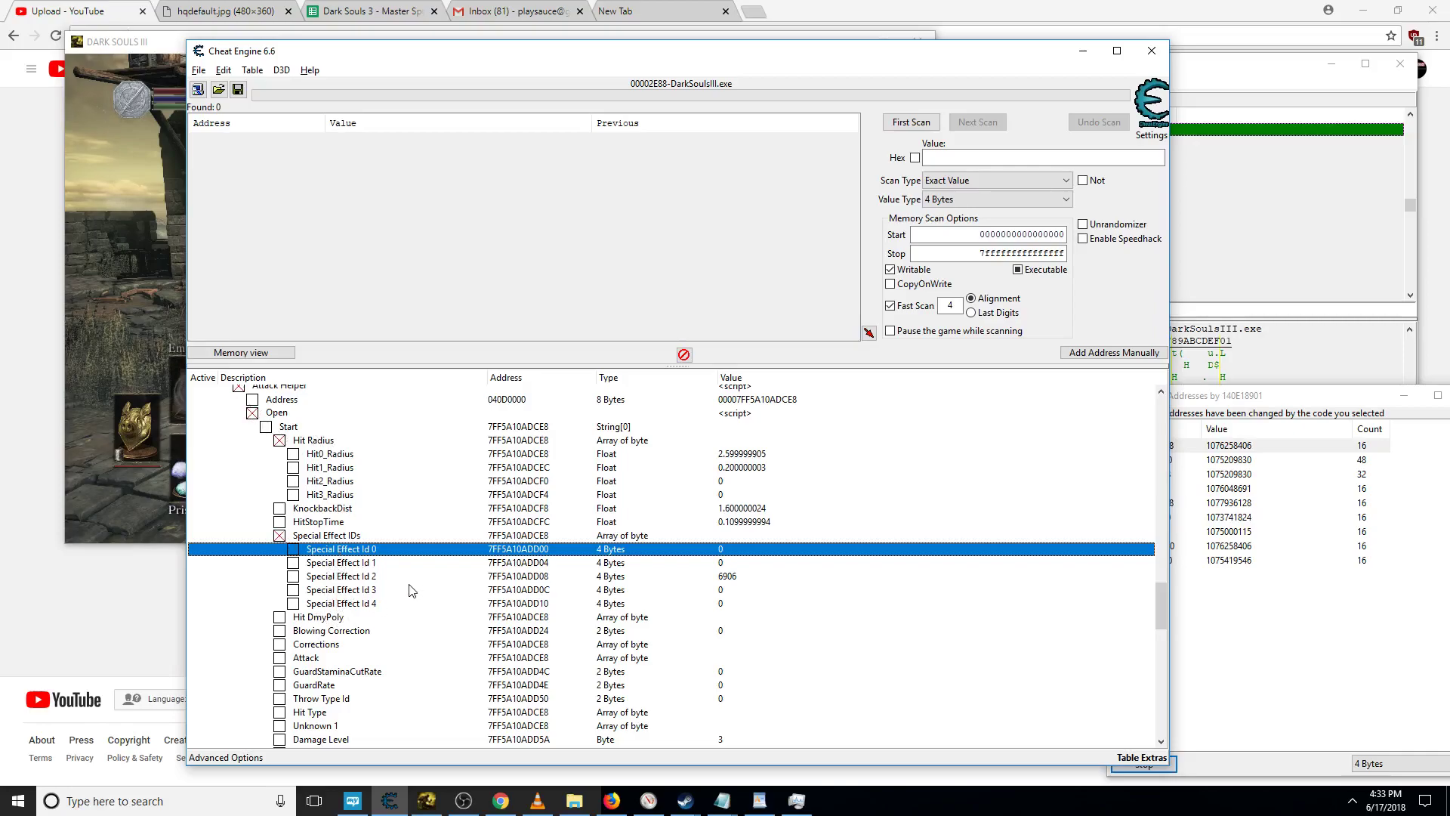
{"action": "scroll", "coordinate": [408, 591], "scroll_direction": "down", "scroll_amount": 5}
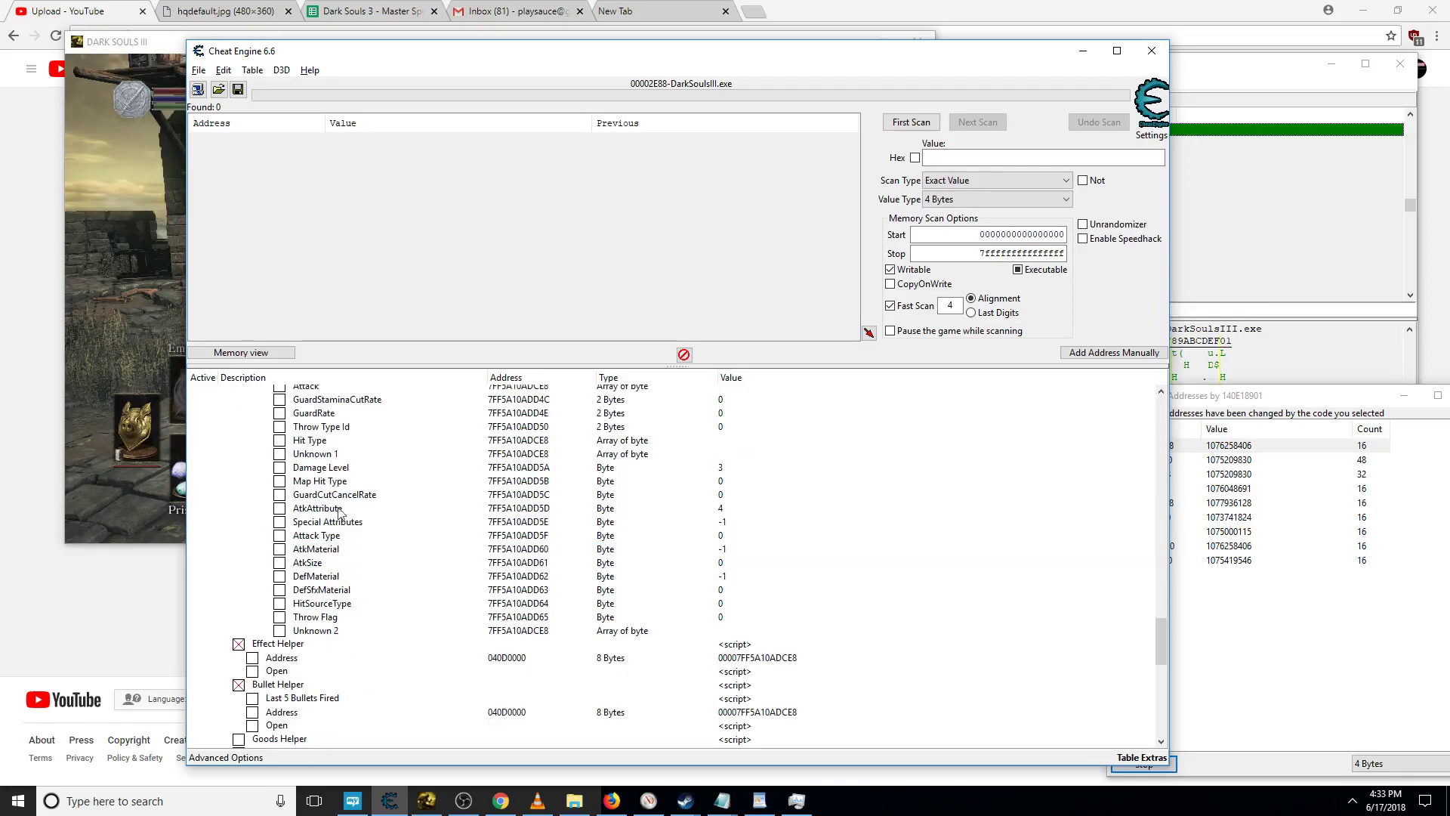
{"action": "scroll", "coordinate": [355, 516], "scroll_direction": "up", "scroll_amount": 5}
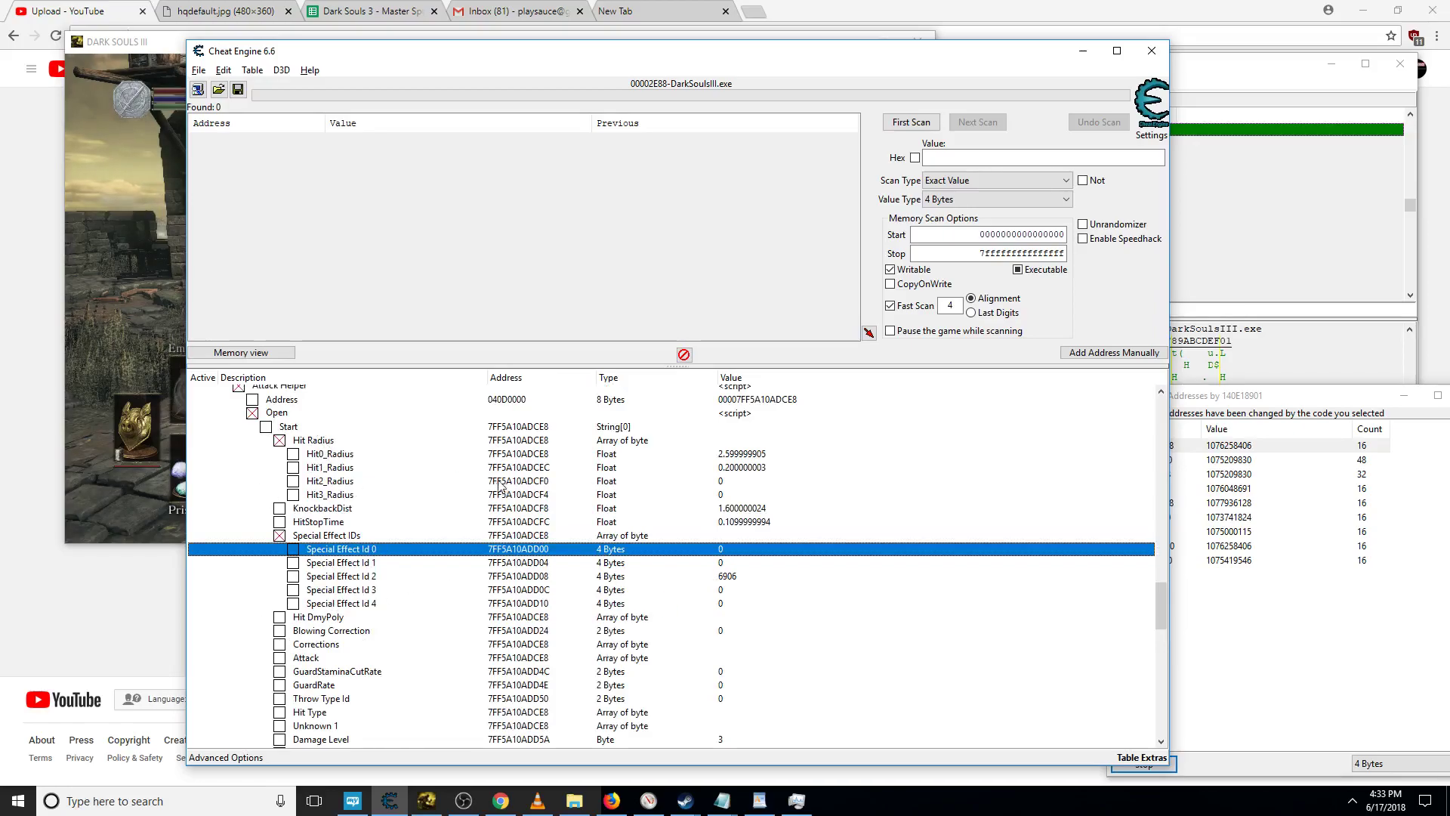
Change KnockbackDist from 1.6 to 10
{"action": "left_click", "coordinate": [321, 512]}
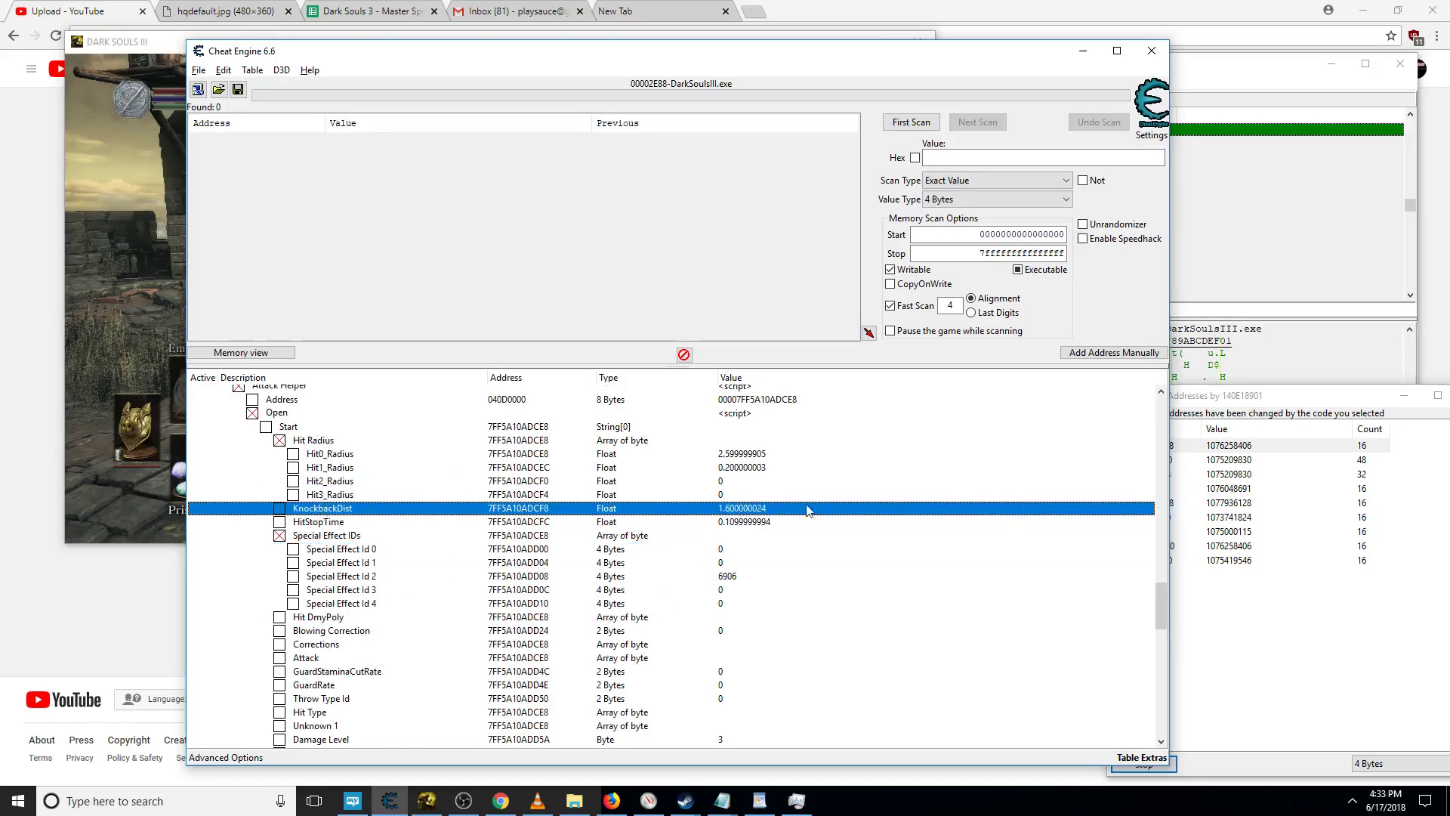
{"action": "double_click", "coordinate": [764, 512]}
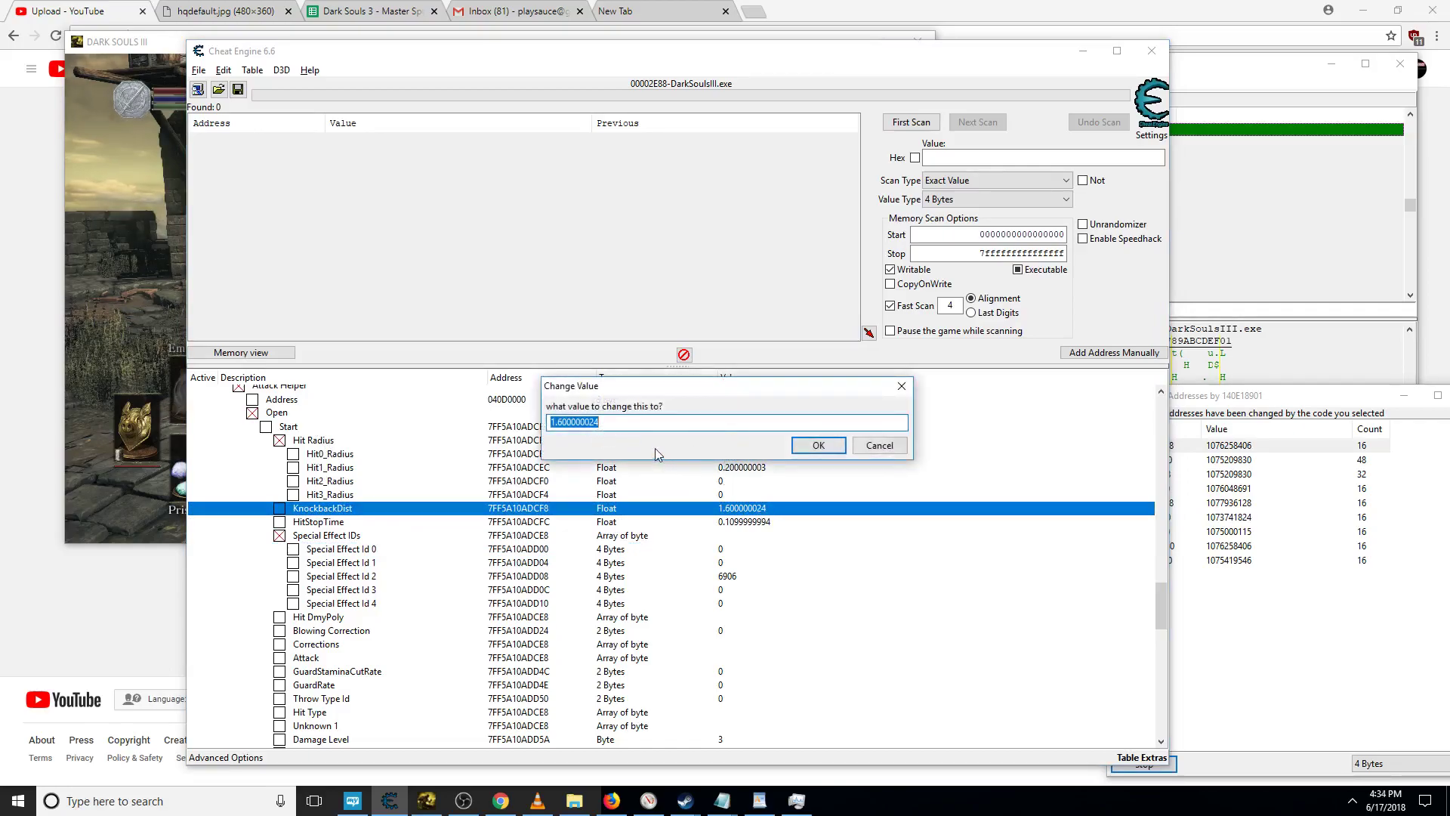
{"action": "type", "text": "10"}
{"action": "key", "text": "Return"}
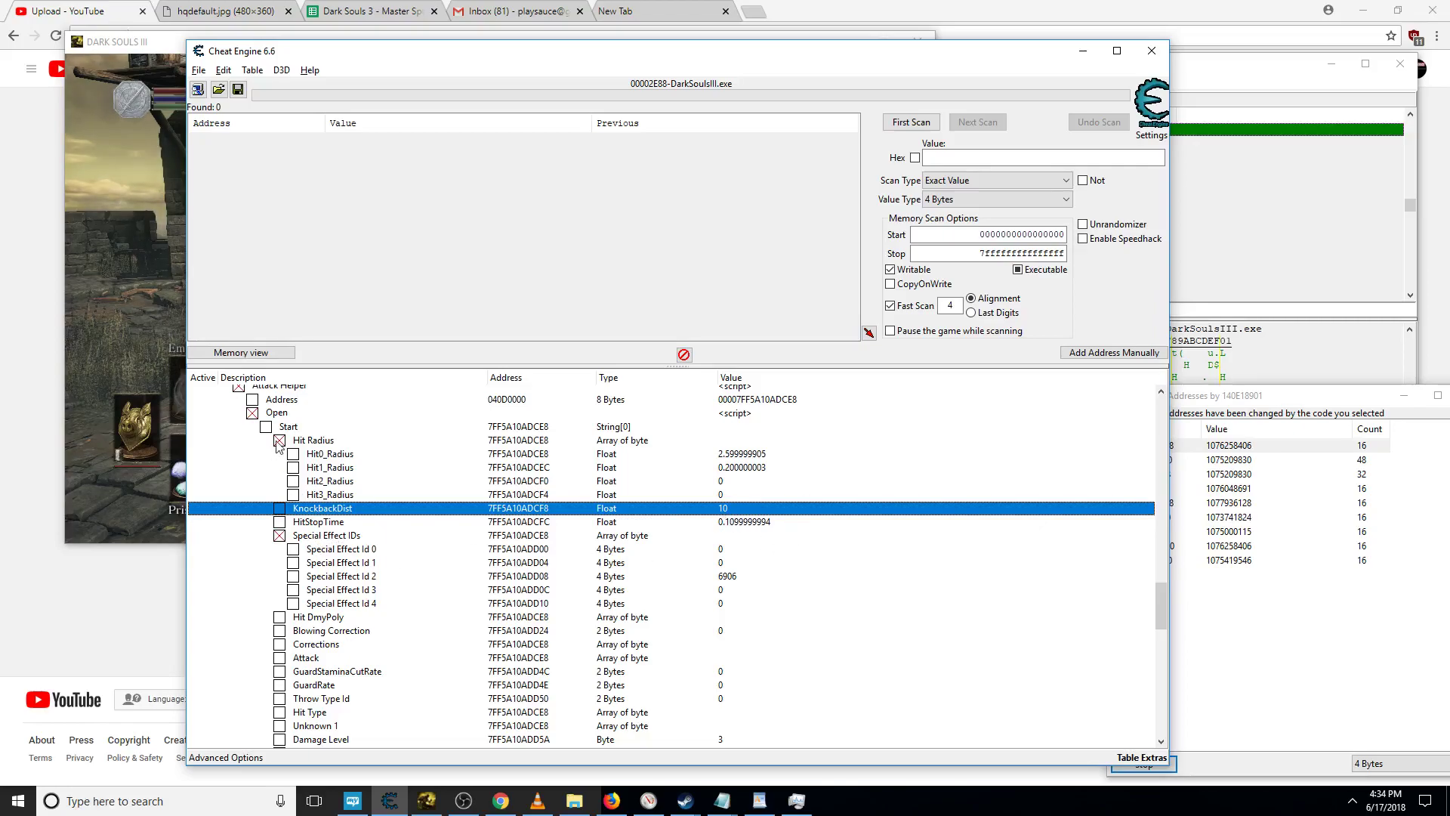
Collapse the attack parameters, close the changed-addresses tracker and return to the game to test knockback
{"action": "left_click", "coordinate": [253, 414]}
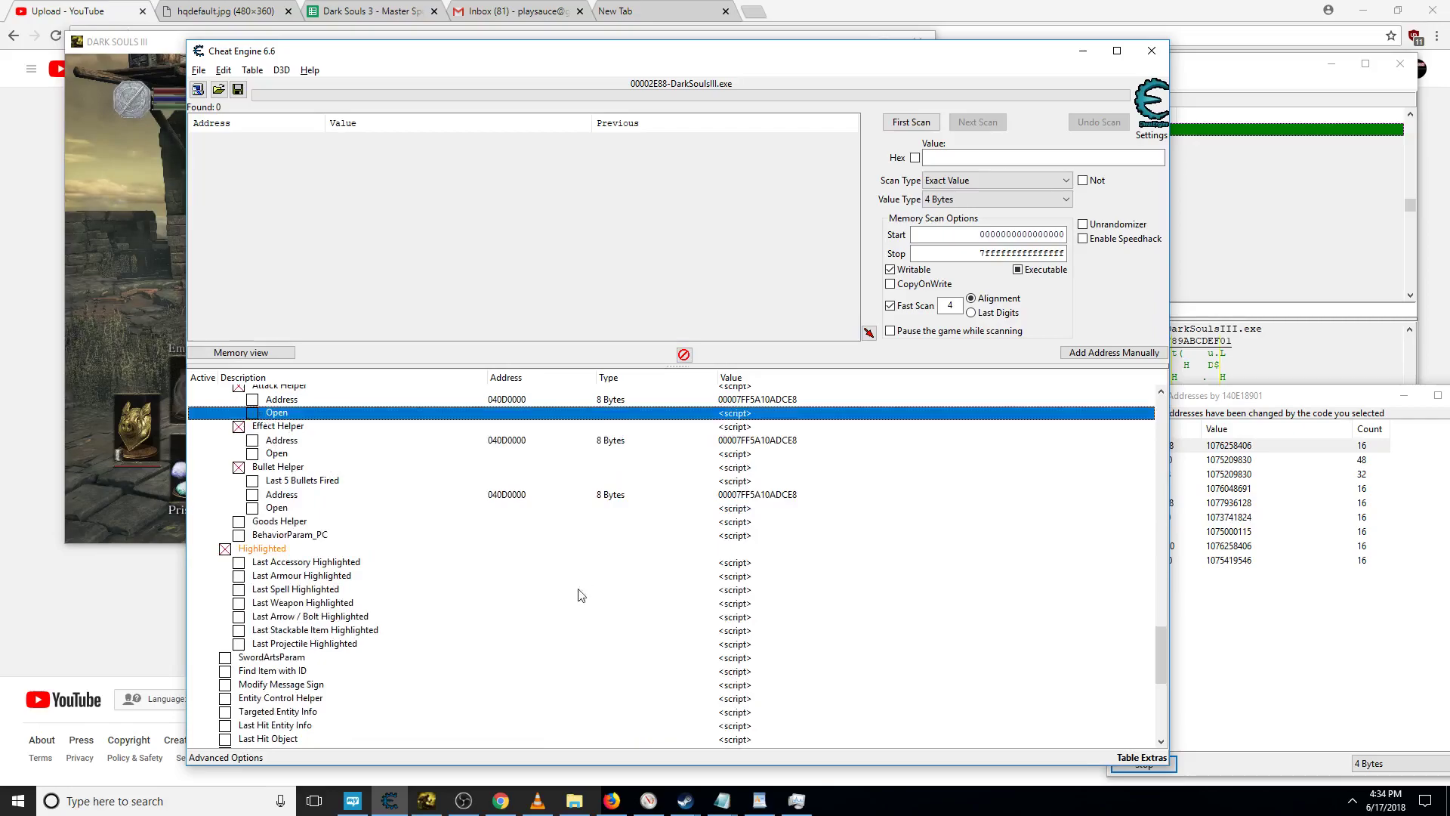
{"action": "left_click", "coordinate": [1353, 614]}
{"action": "left_click", "coordinate": [1143, 764]}
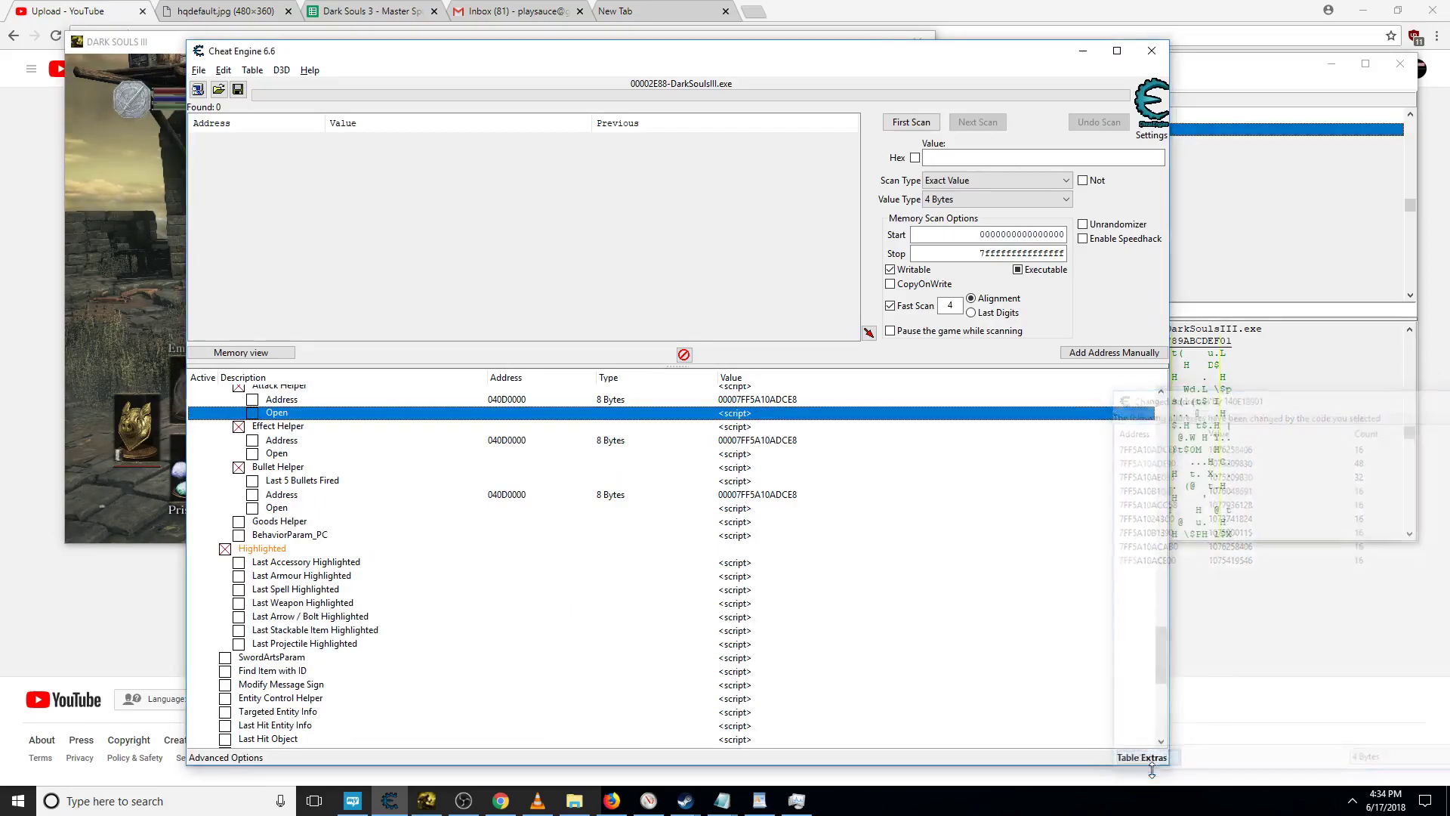
{"action": "left_click", "coordinate": [142, 495]}
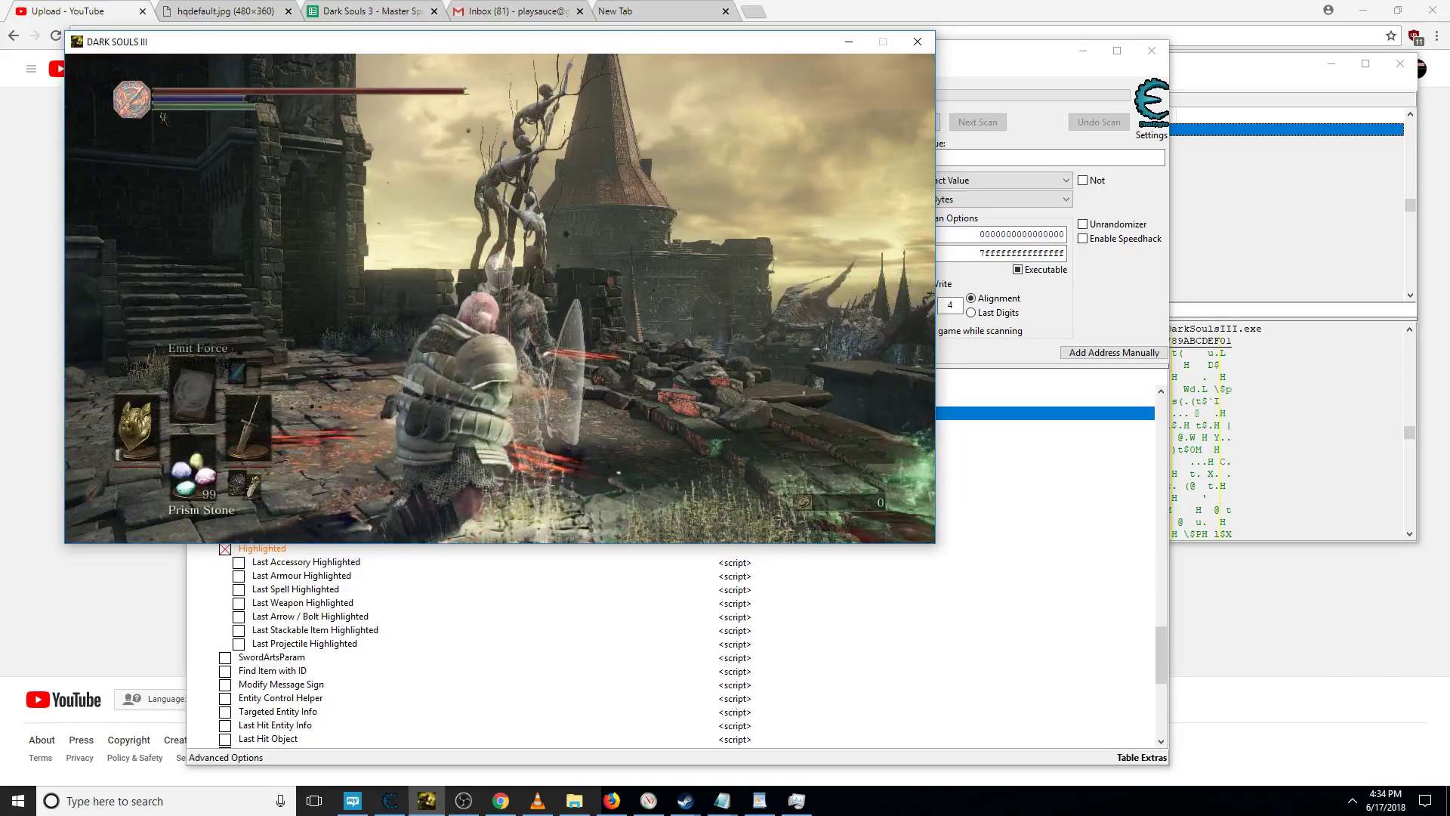
Re-enable Last Weapon Highlighted and highlight the second right-hand weapon slot in Equipment
{"action": "key", "text": "super"}
{"action": "left_click", "coordinate": [566, 670]}
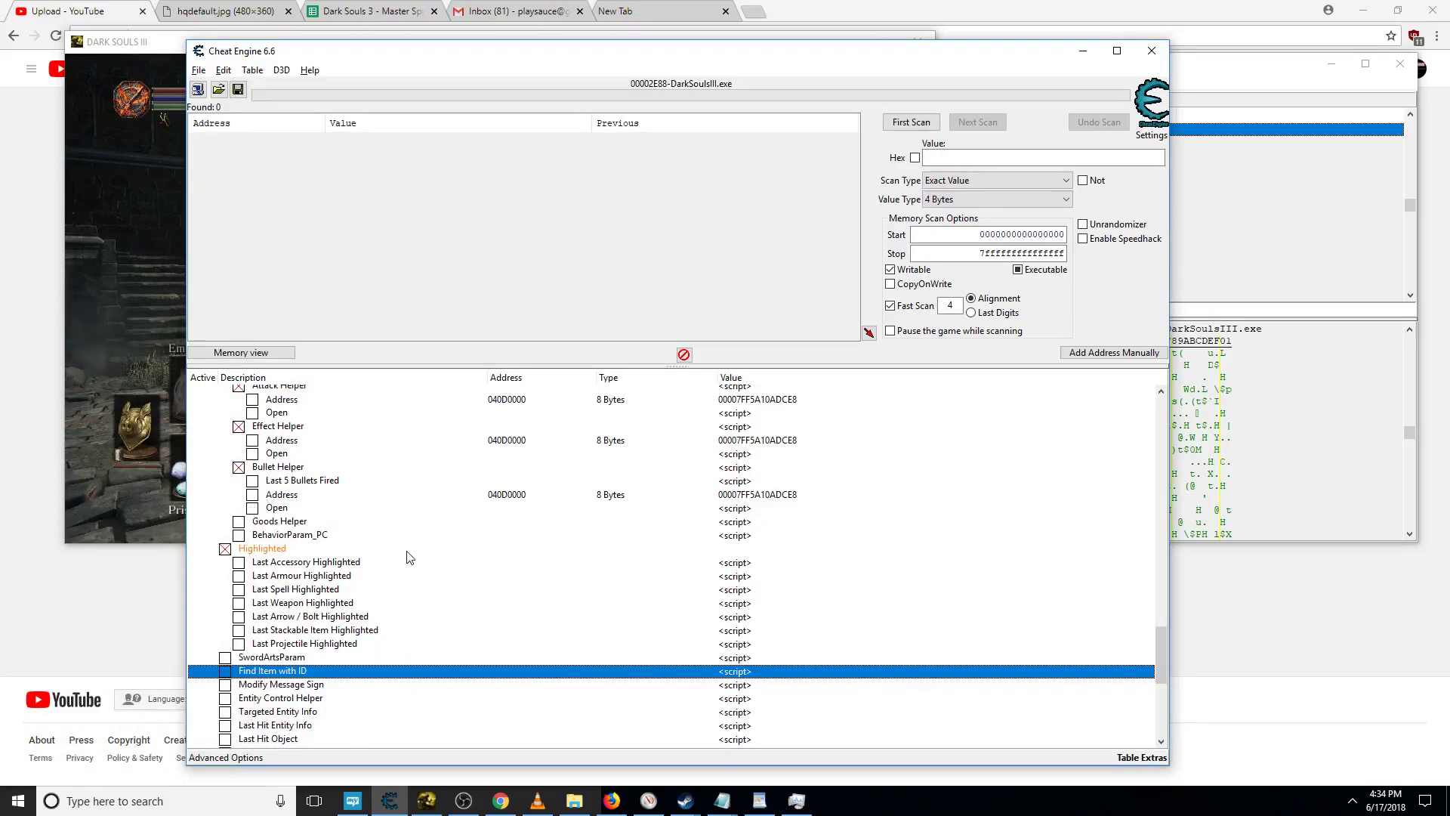
{"action": "left_click", "coordinate": [238, 603]}
{"action": "key", "text": "alt+Tab"}
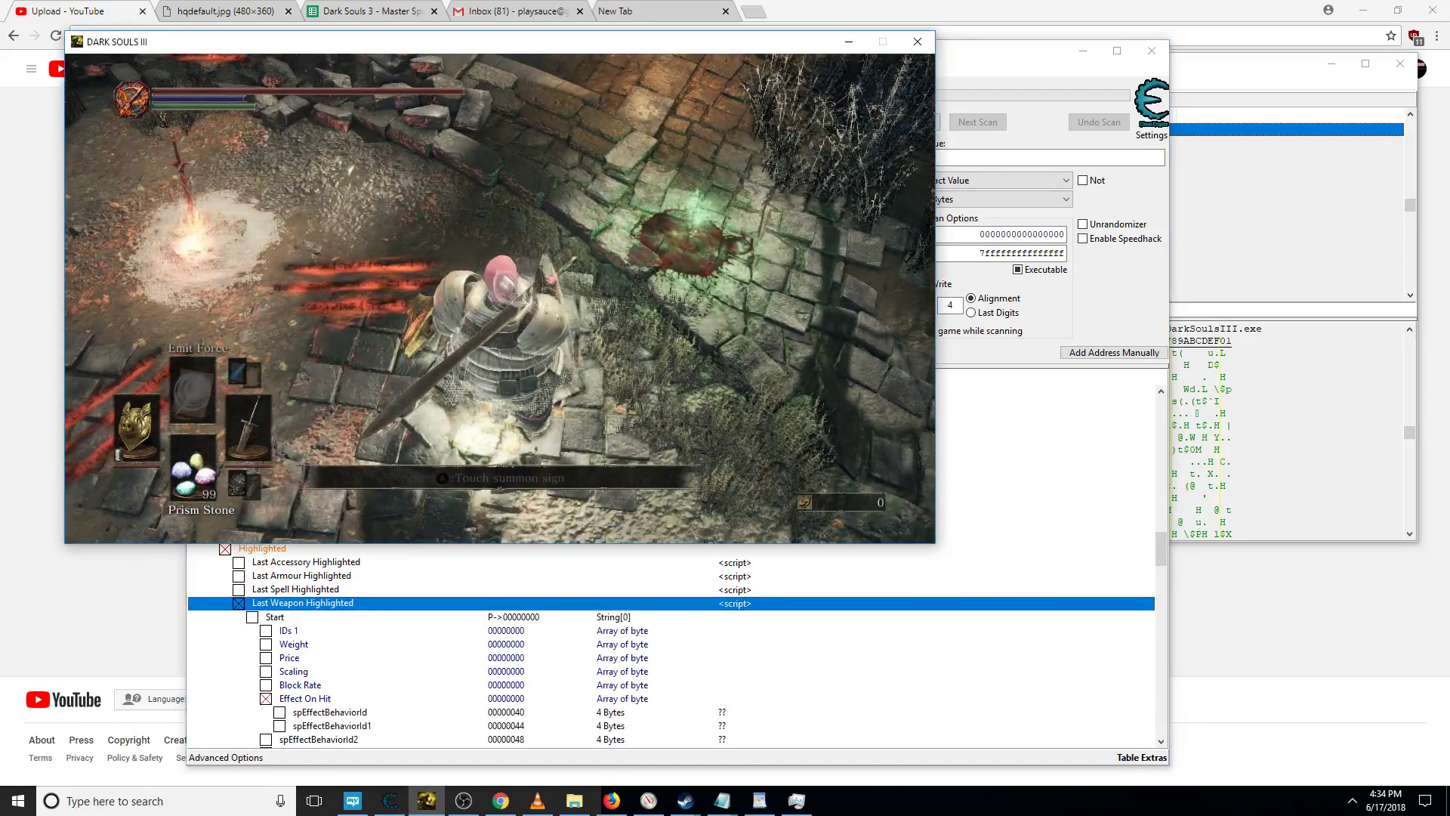
{"action": "key", "text": "Escape"}
{"action": "key", "text": "Return"}
{"action": "key", "text": "Right"}
{"action": "key", "text": "Escape"}
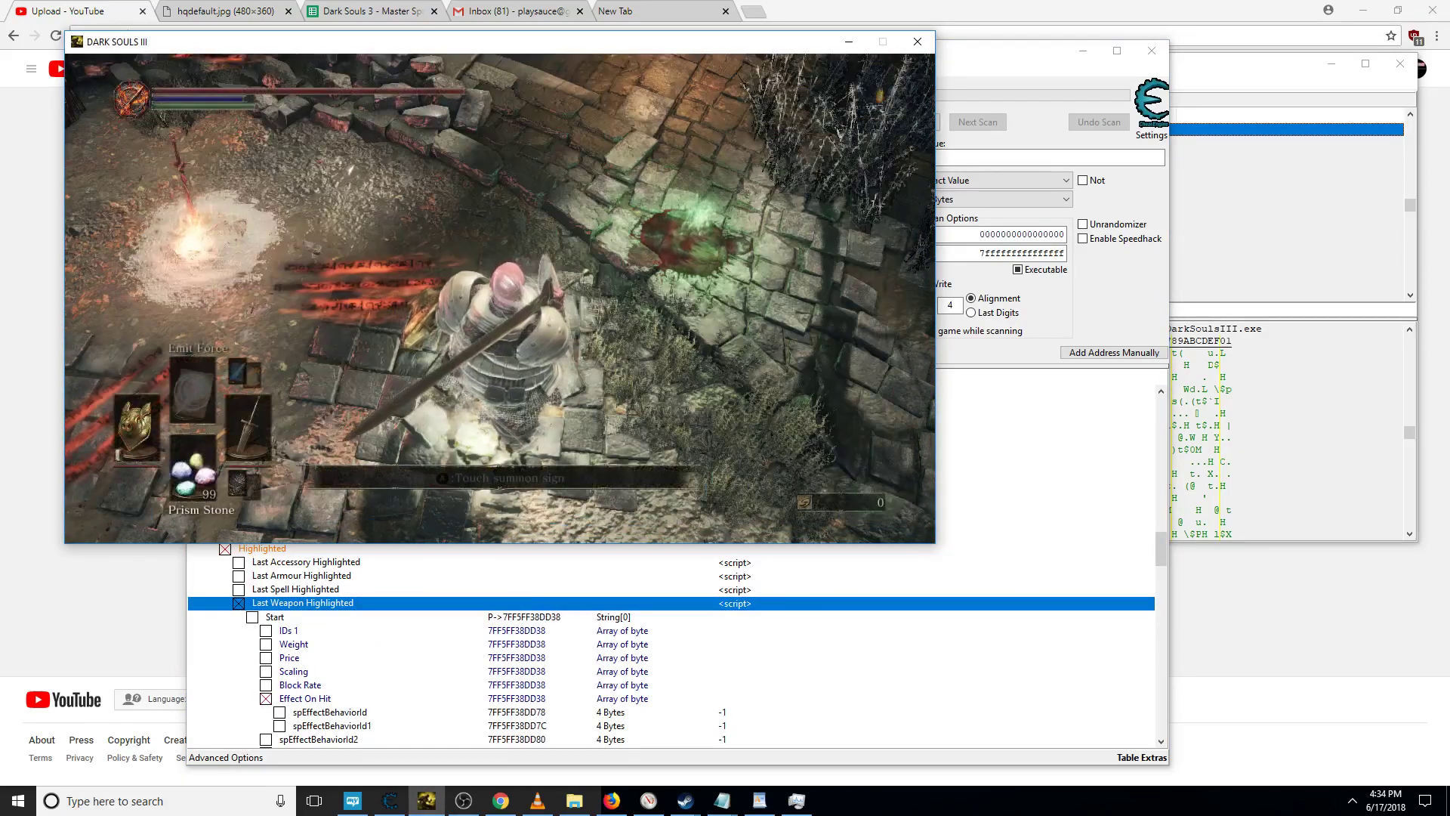
{"action": "key", "text": "super"}
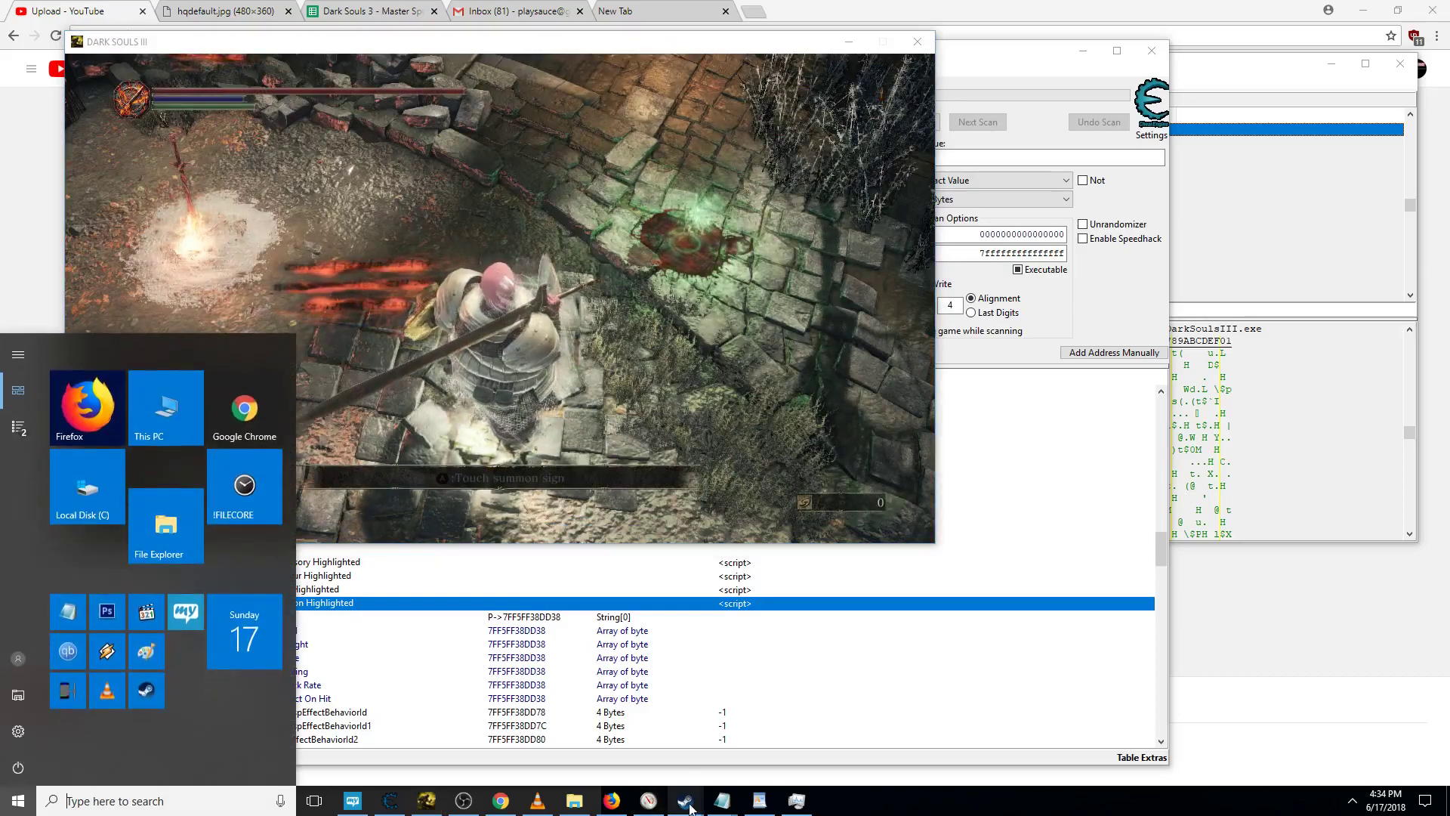
Search effects2.txt for 'storm' and select the Stormruler effect ID 130063710
{"action": "mouse_move", "coordinate": [759, 800]}
{"action": "left_click", "coordinate": [1367, 728]}
{"action": "scroll", "coordinate": [1050, 456], "scroll_direction": "up", "scroll_amount": 10}
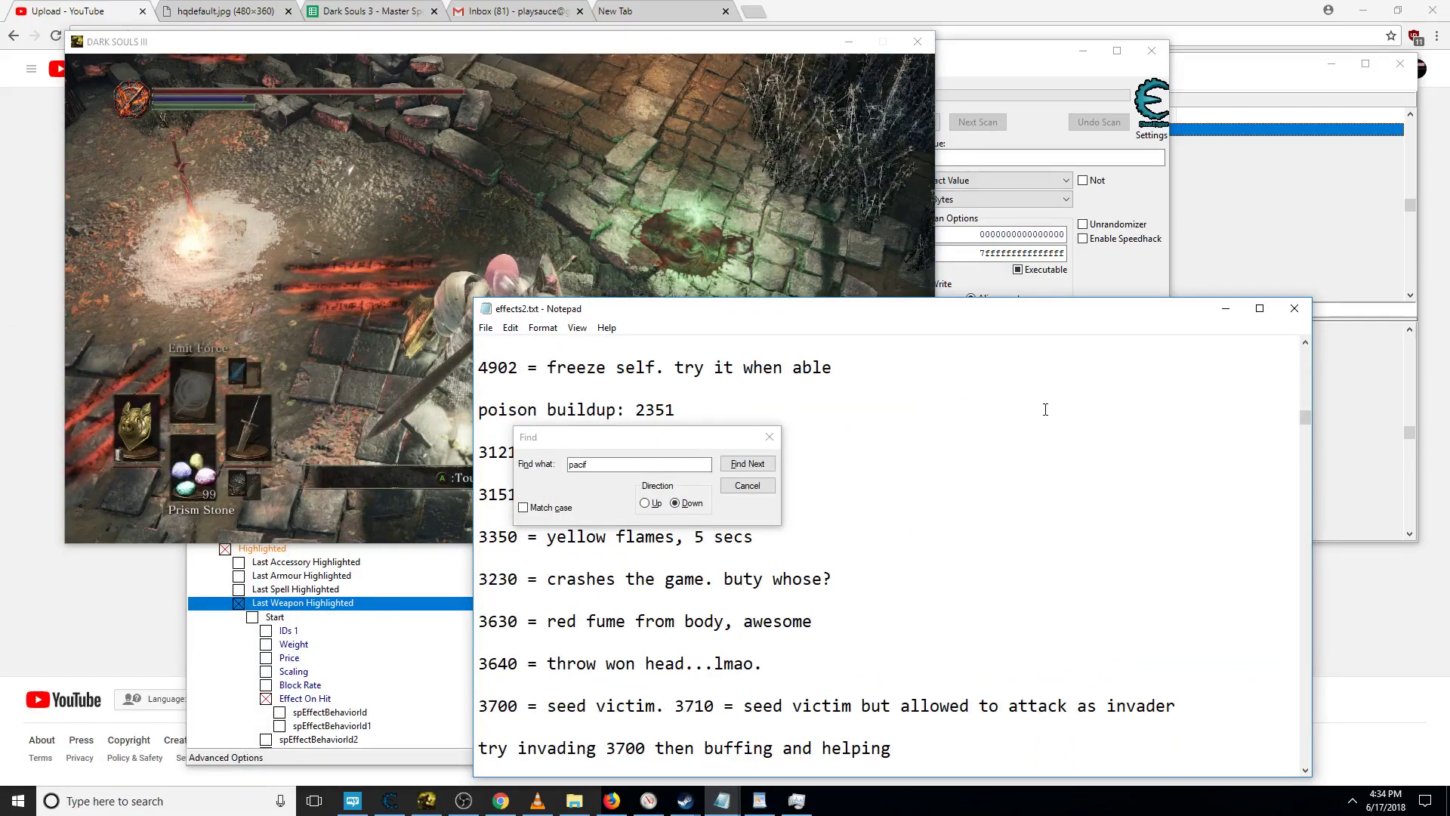
{"action": "left_click", "coordinate": [741, 491]}
{"action": "left_click", "coordinate": [746, 486]}
{"action": "key", "text": "ctrl+f"}
{"action": "type", "text": "storm"}
{"action": "key", "text": "Return"}
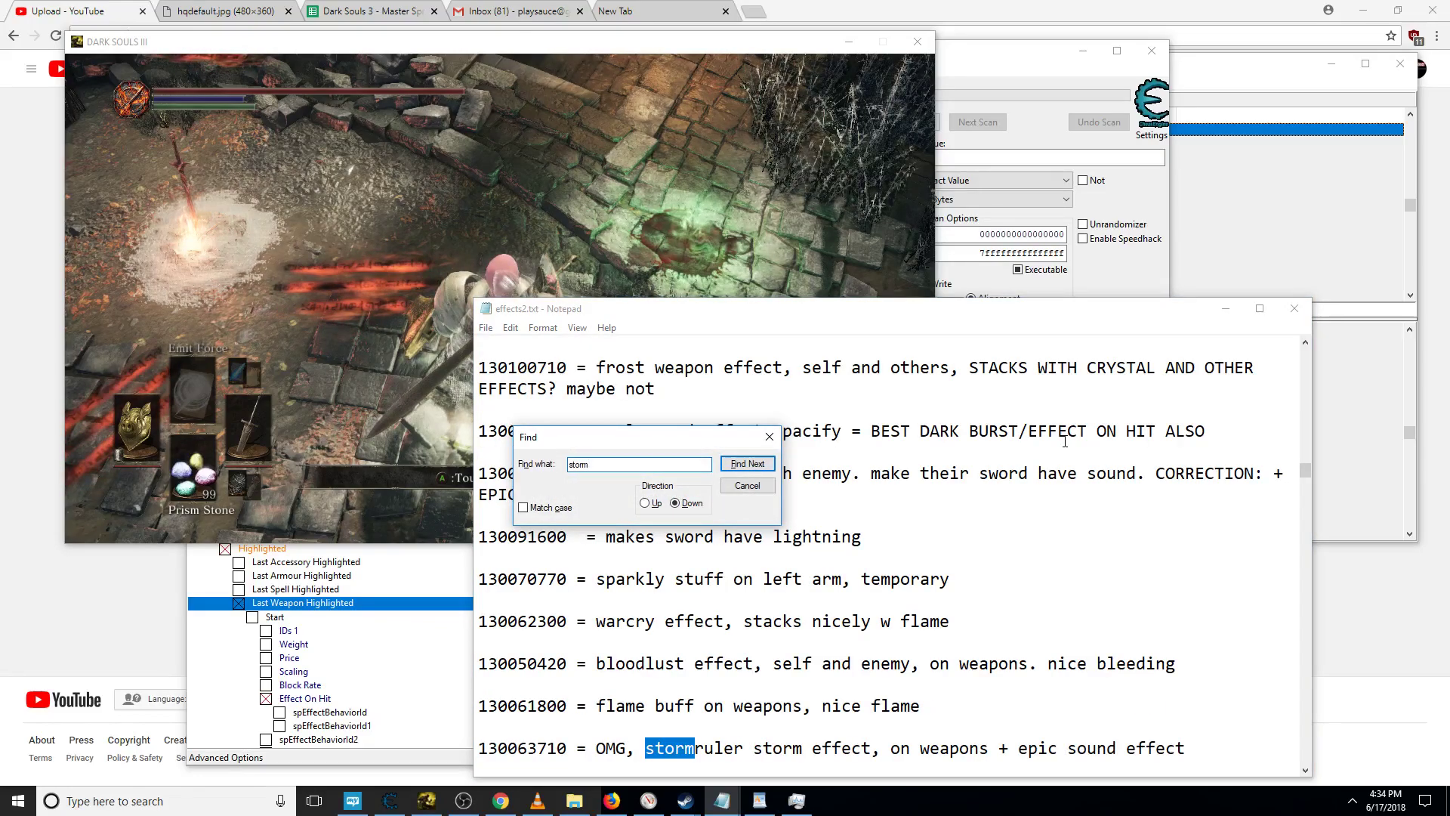
{"action": "left_click_drag", "start_coordinate": [568, 749], "coordinate": [481, 753]}
{"action": "key", "text": "ctrl+c"}
Replace residentSpEffectId 9000 with 130063710 and switch back to Dark Souls III
{"action": "left_click", "coordinate": [372, 669]}
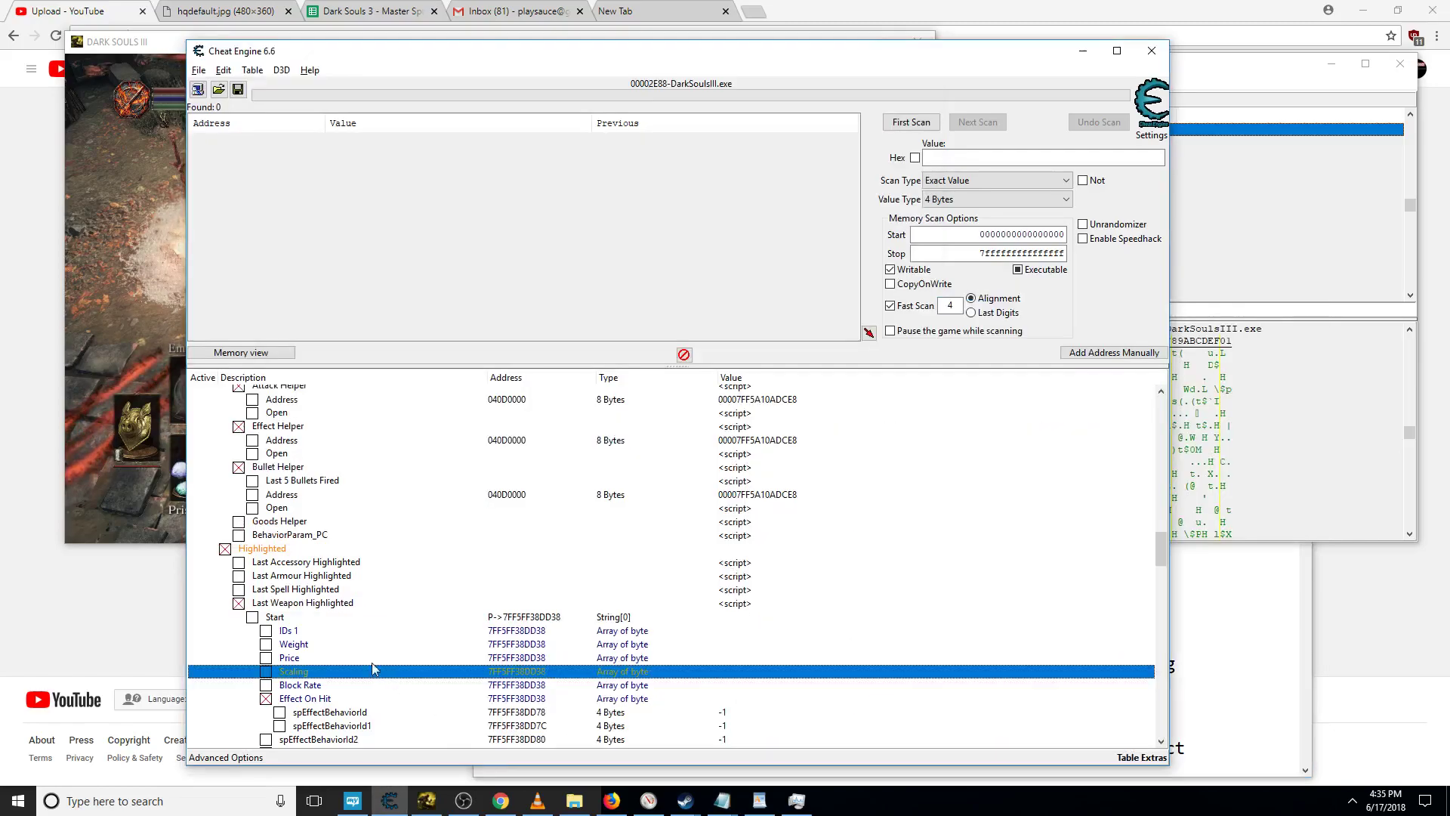
{"action": "scroll", "coordinate": [370, 668], "scroll_direction": "down", "scroll_amount": 7}
{"action": "double_click", "coordinate": [782, 497]}
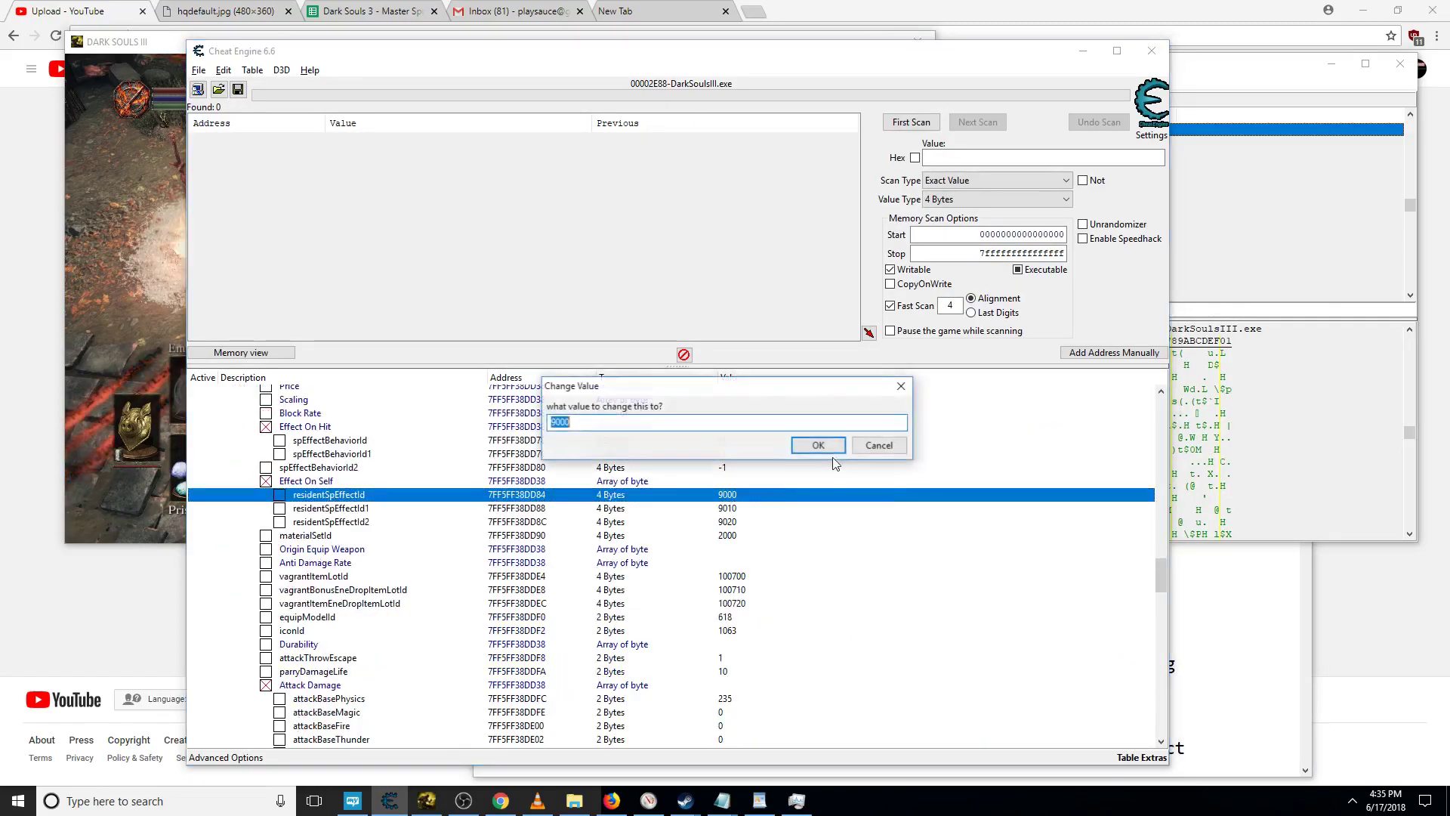
{"action": "key", "text": "ctrl+v"}
{"action": "left_click", "coordinate": [816, 447]}
{"action": "left_click", "coordinate": [135, 333]}
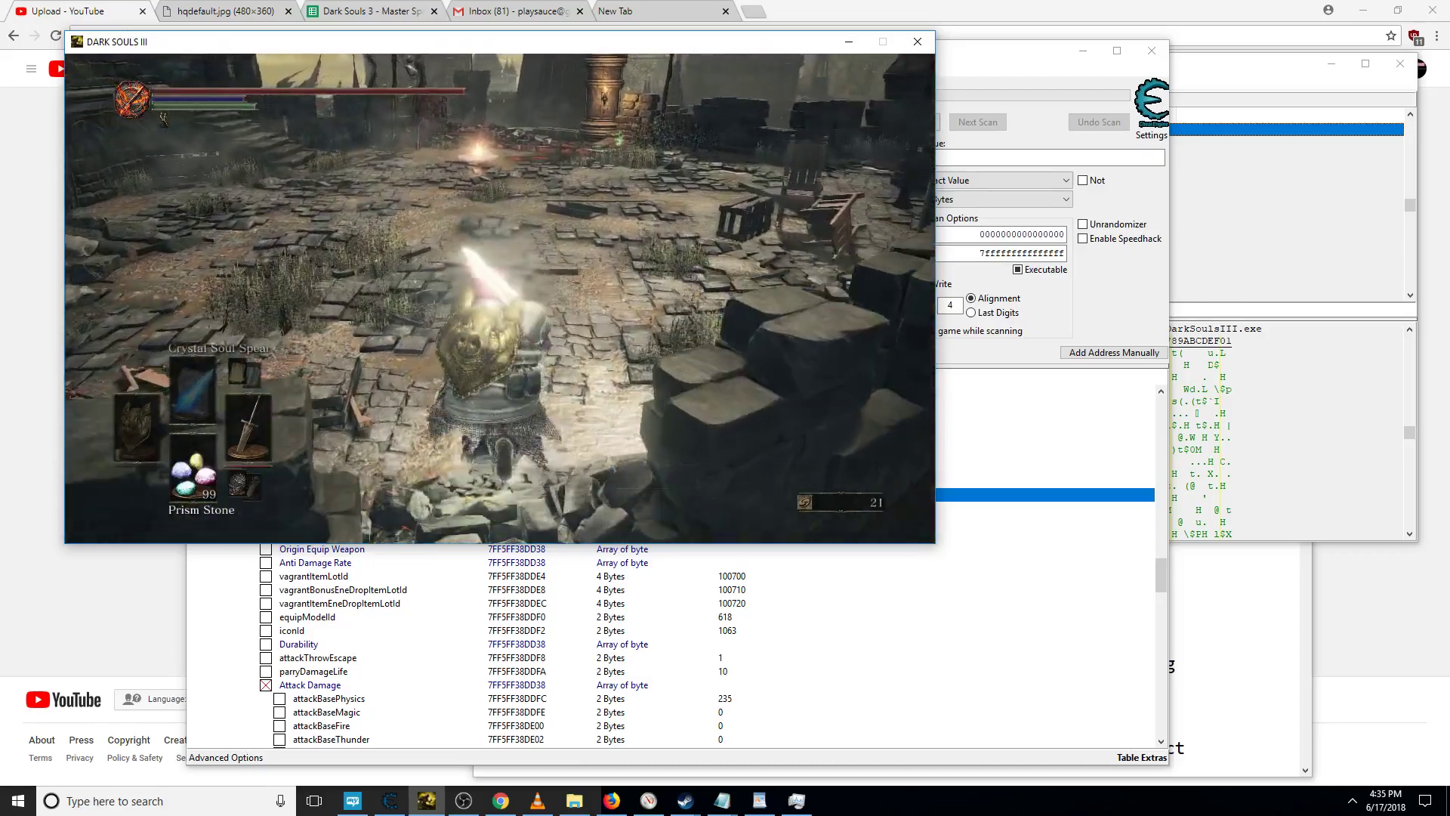
Check residentSpEffectId holds the storm effect, then go back to the game to attack
{"action": "key", "text": "super"}
{"action": "left_click", "coordinate": [876, 579]}
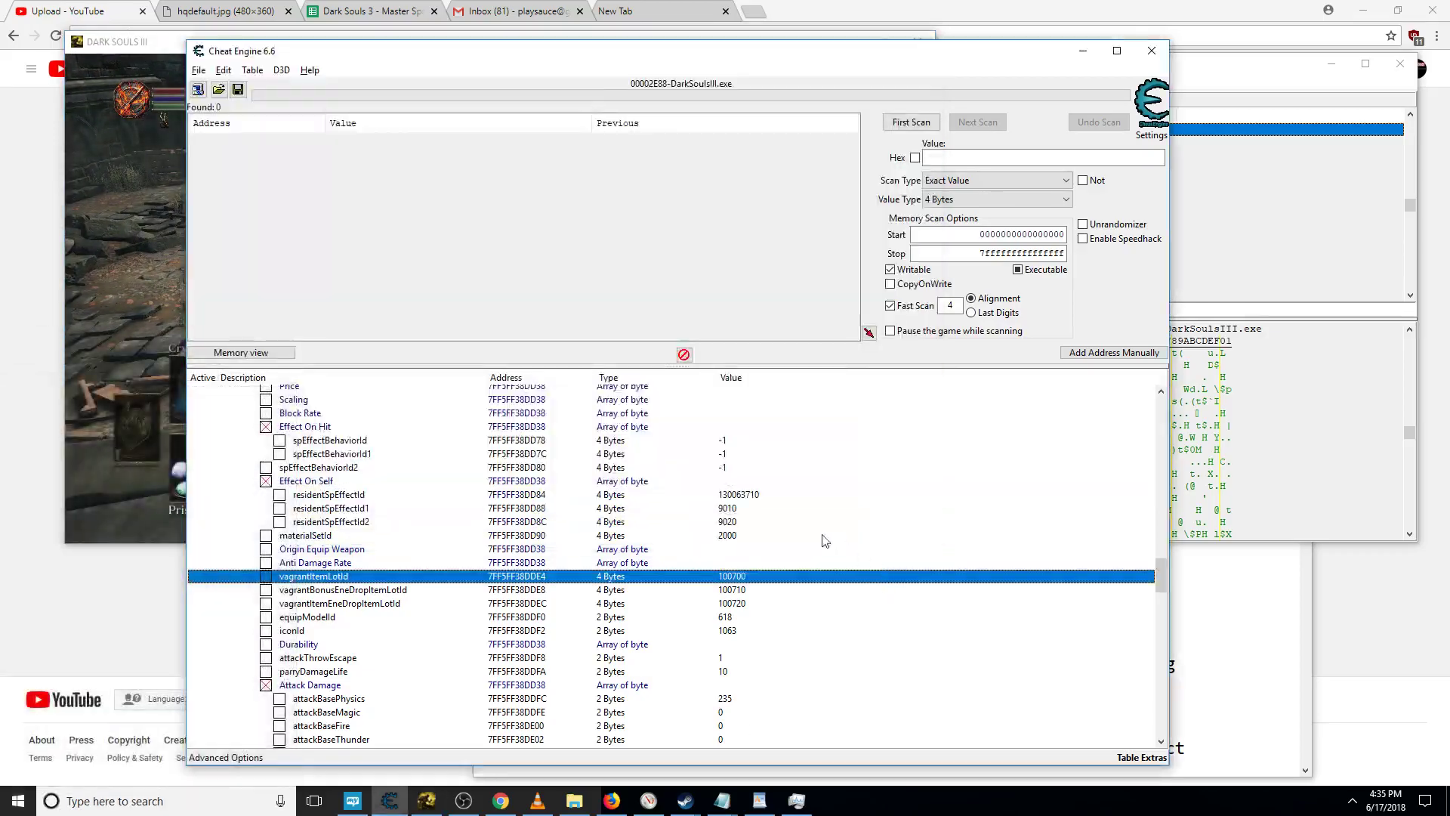
{"action": "left_click", "coordinate": [762, 499]}
{"action": "key", "text": "alt+Tab"}
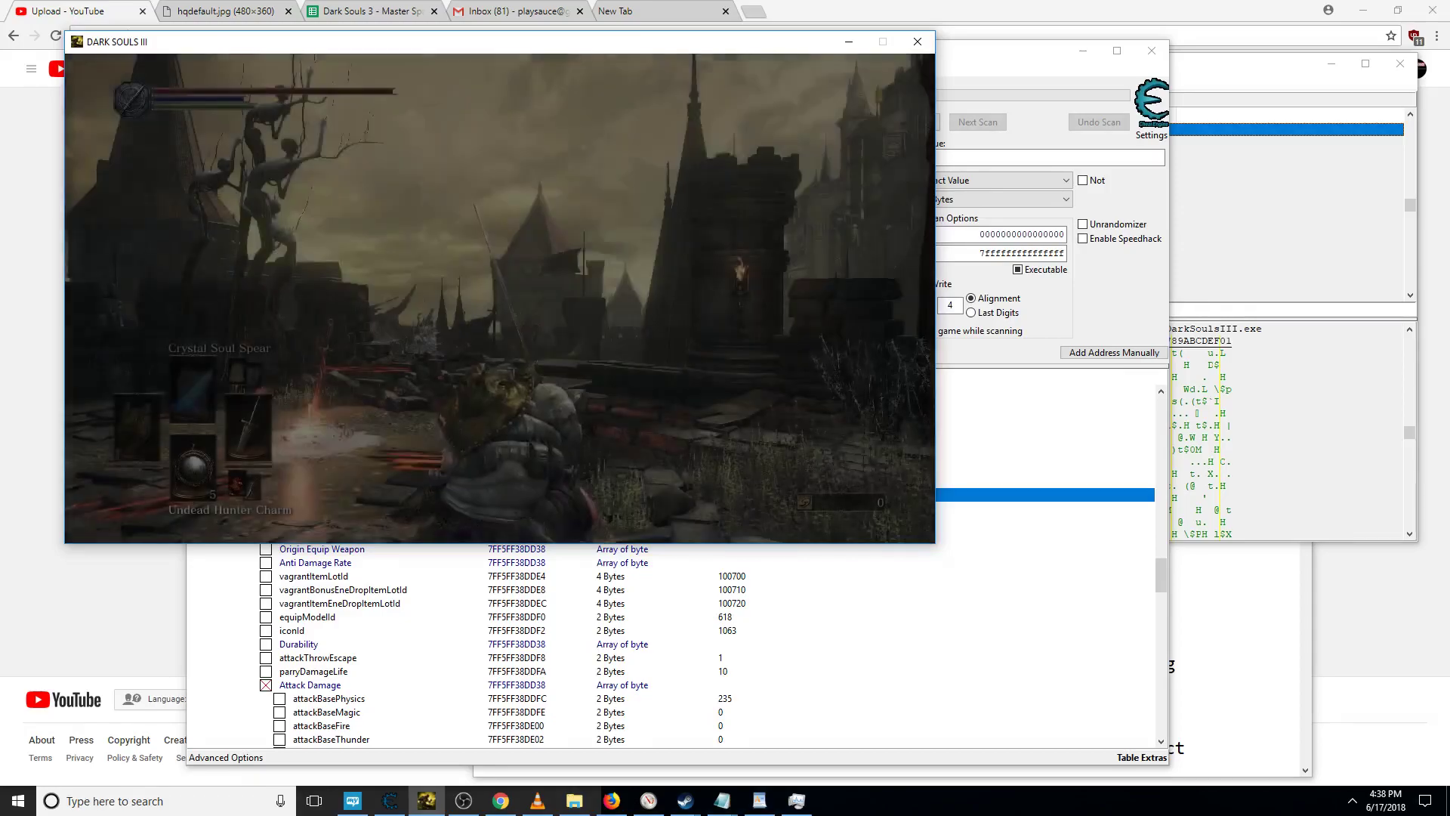
Perform the Bow gesture from the Gestures menu
{"action": "key", "text": "g"}
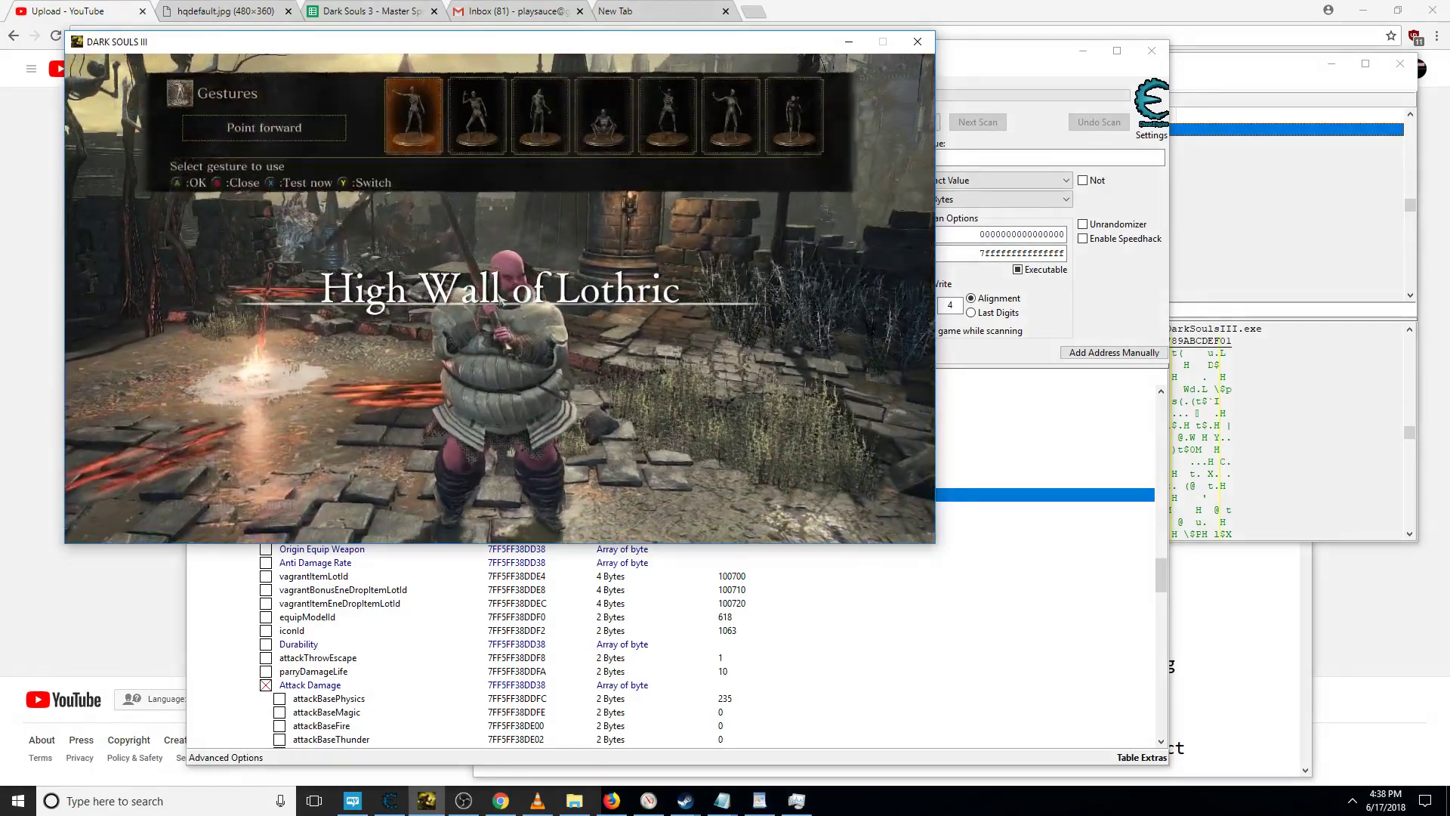
{"action": "key", "text": "Left"}
{"action": "key", "text": "Return"}
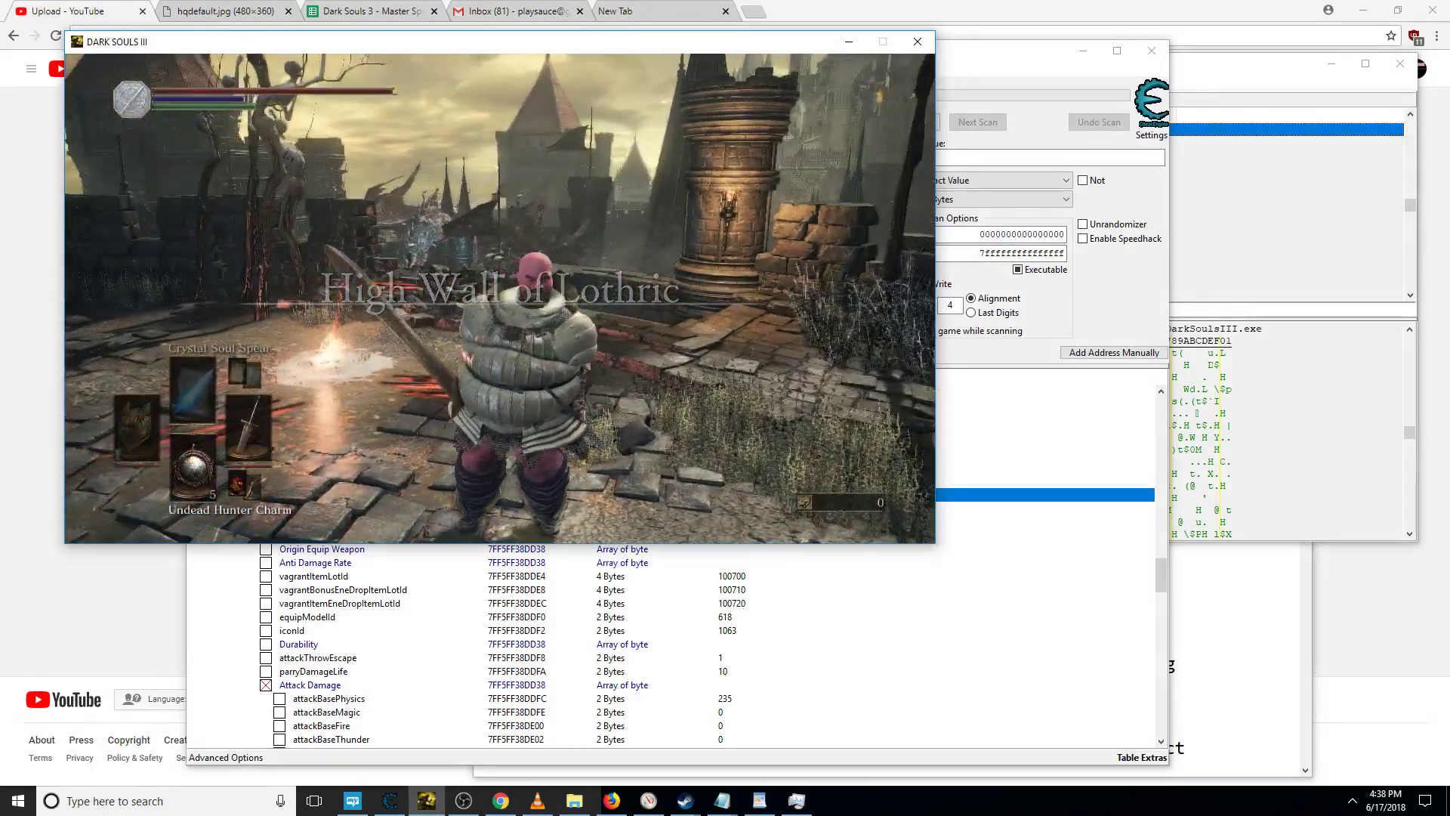
Bring the OBS Studio recording window to the front
{"action": "key", "text": "alt+Tab"}
{"action": "key", "text": "super"}
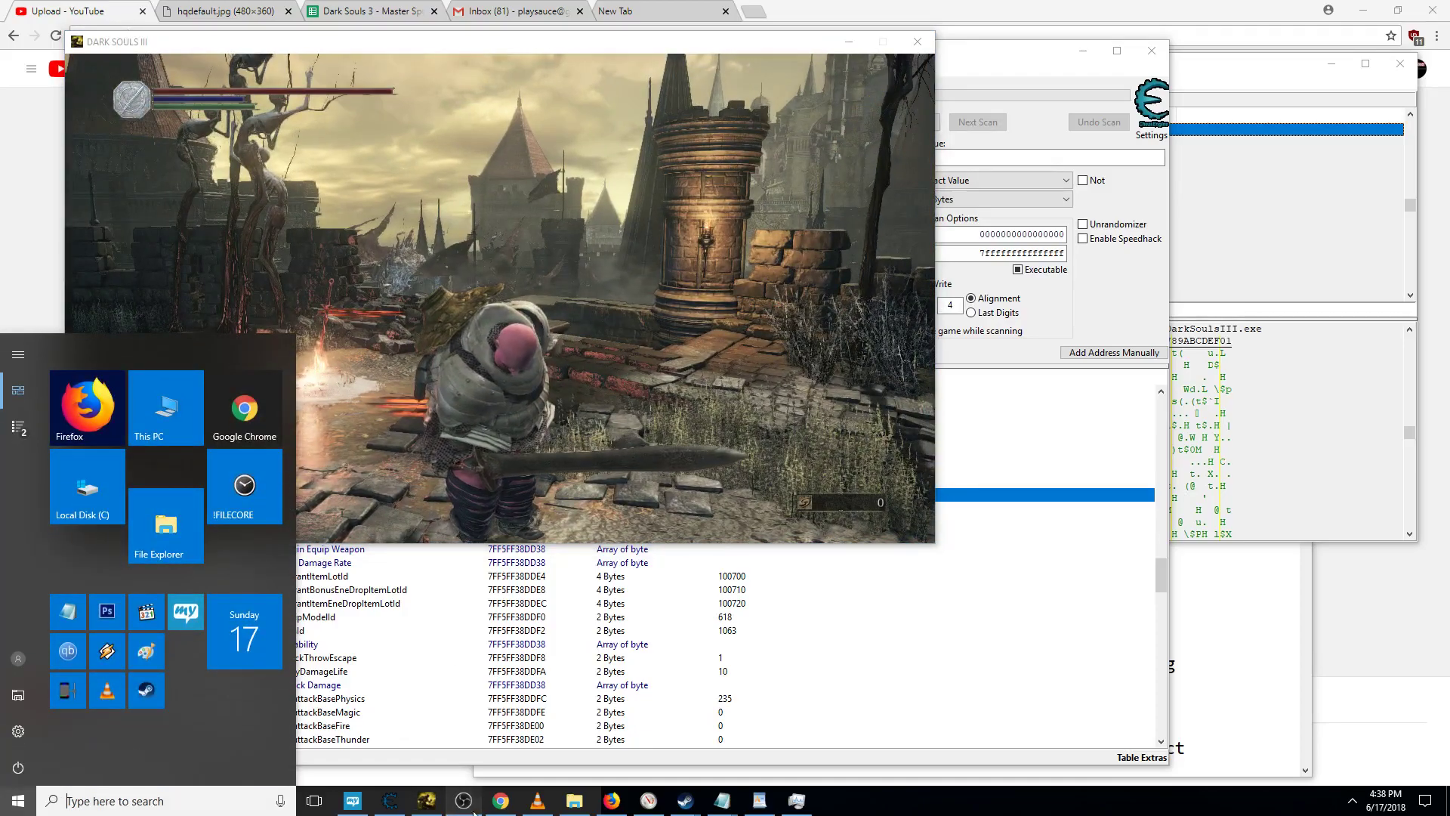
{"action": "left_click", "coordinate": [463, 801]}
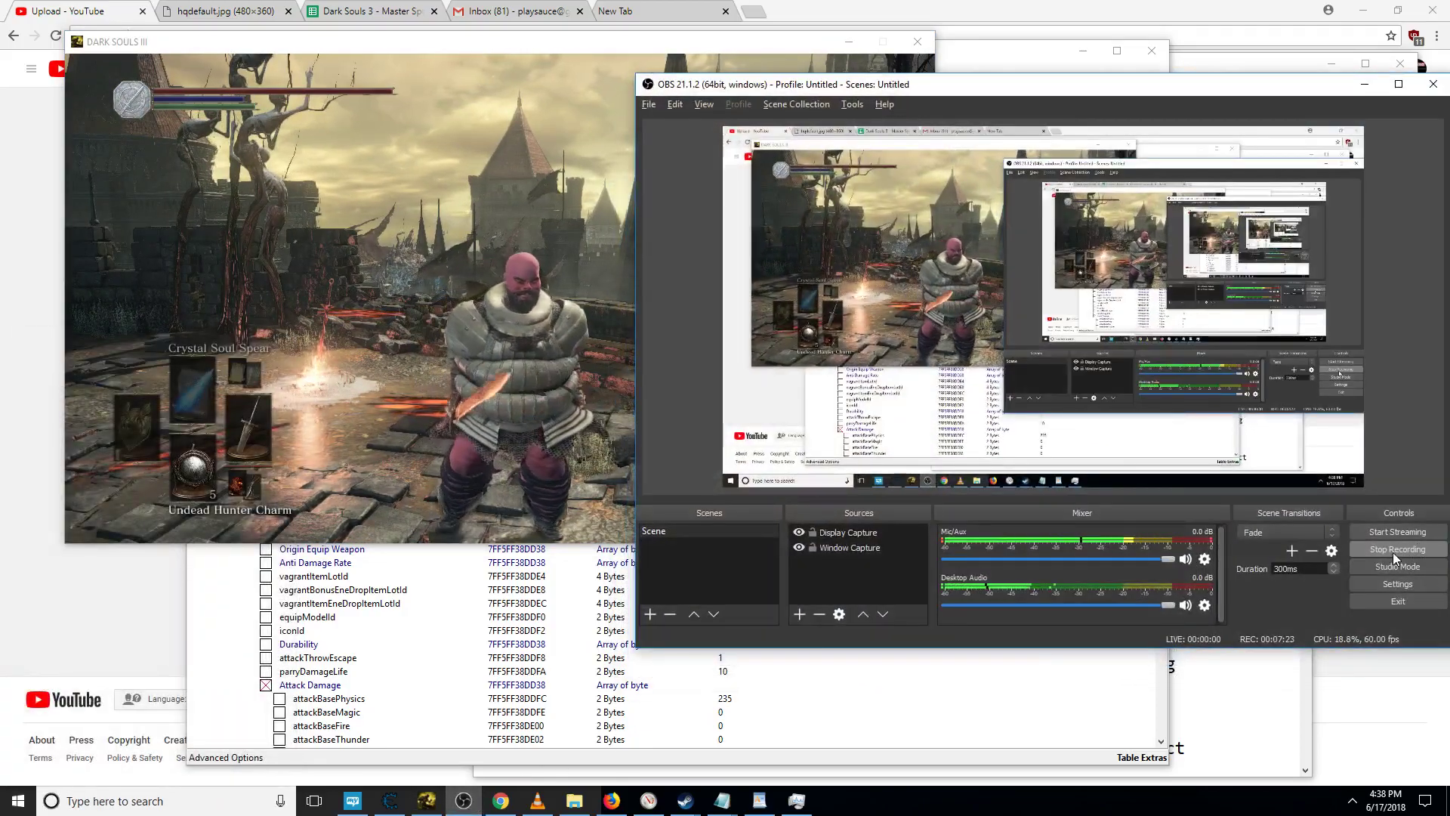